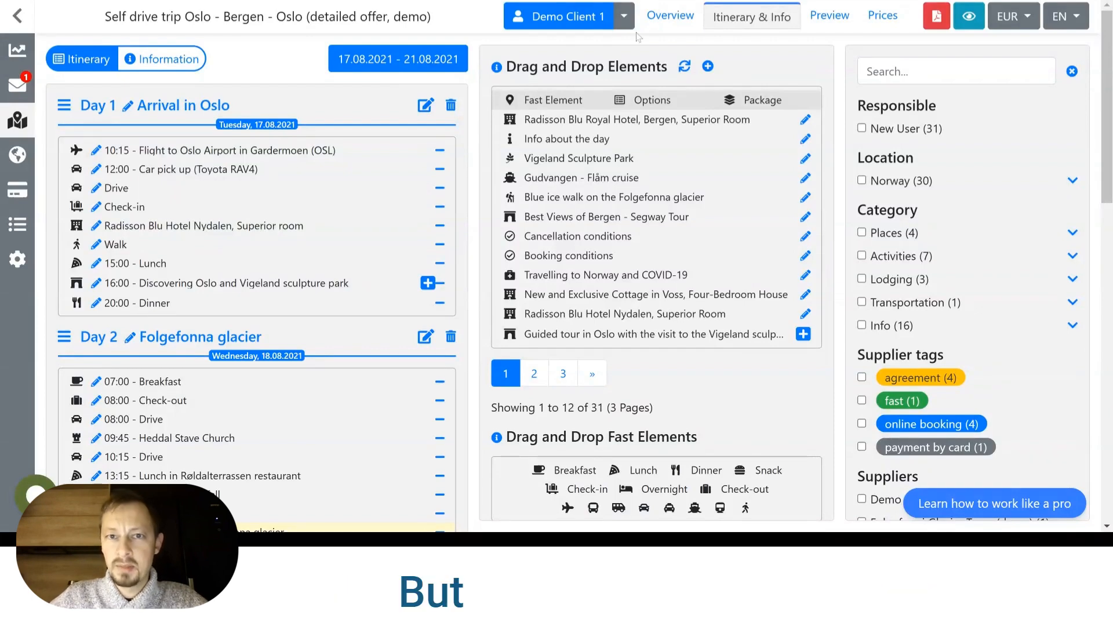
Change the trip client's type to Agent, enter "Company Name" as the company, and save the client form.
{"action": "left_click", "coordinate": [624, 16]}
{"action": "left_click", "coordinate": [655, 54]}
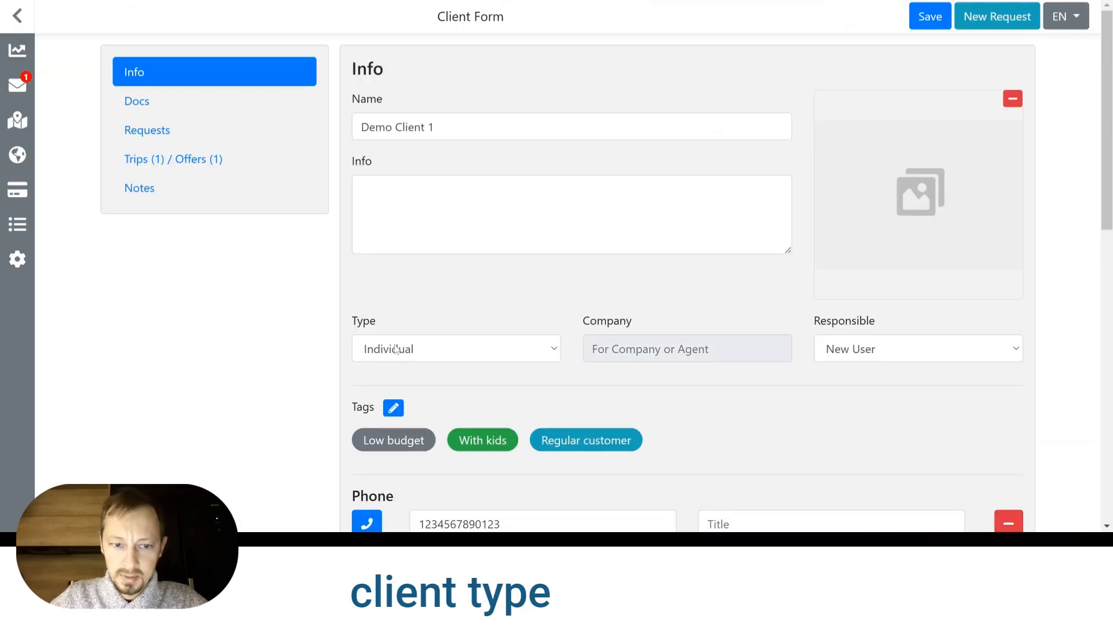
{"action": "left_click", "coordinate": [398, 353]}
{"action": "left_click", "coordinate": [435, 411]}
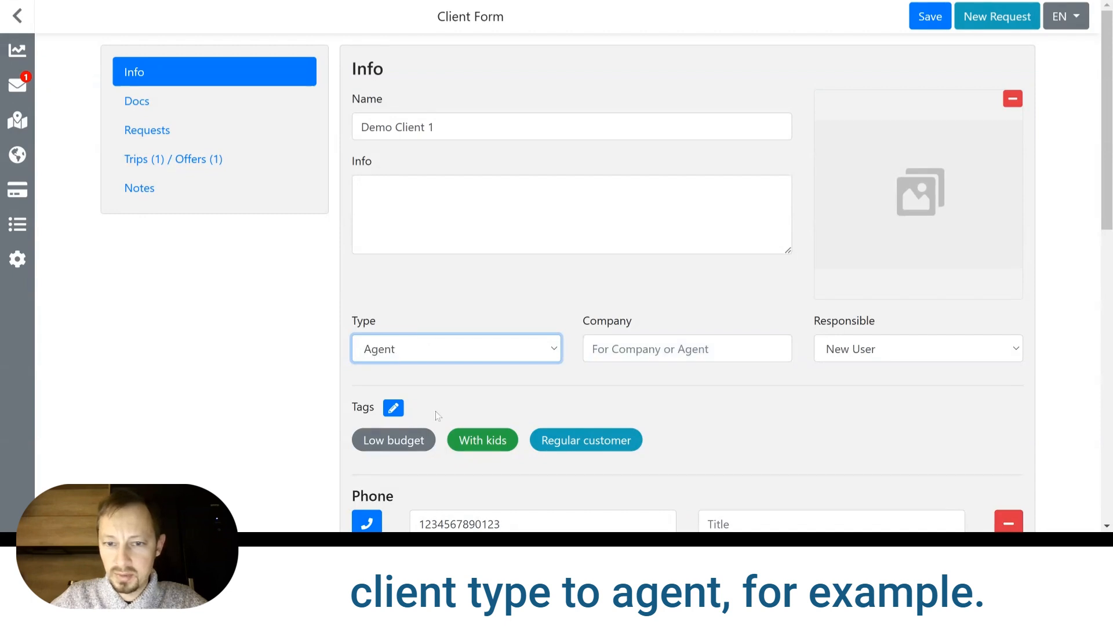
{"action": "left_click", "coordinate": [687, 349]}
{"action": "type", "text": "Company "}
{"action": "type", "text": "Name"}
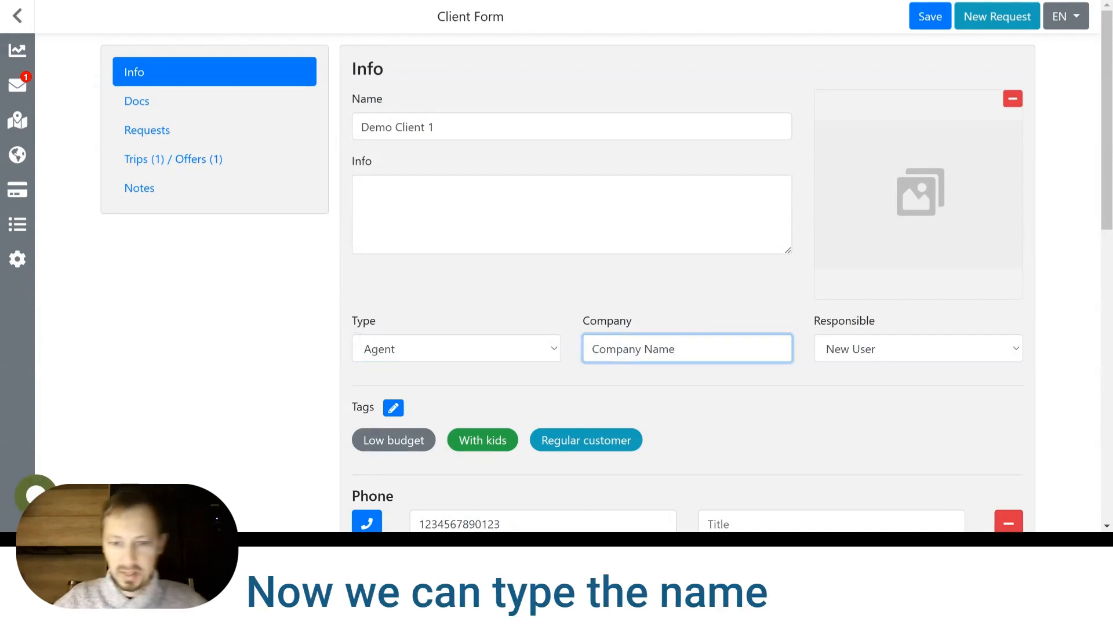
{"action": "left_click", "coordinate": [930, 22]}
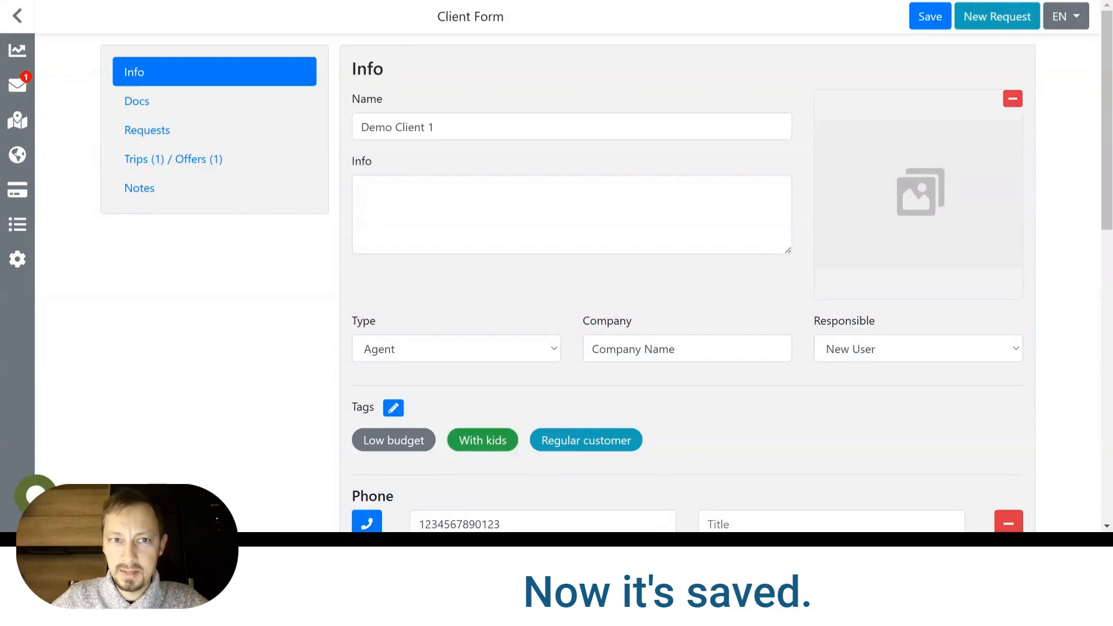
Reload the trip's itinerary page and check the client's type and company in the client details.
{"action": "key", "text": "ctrl+Tab"}
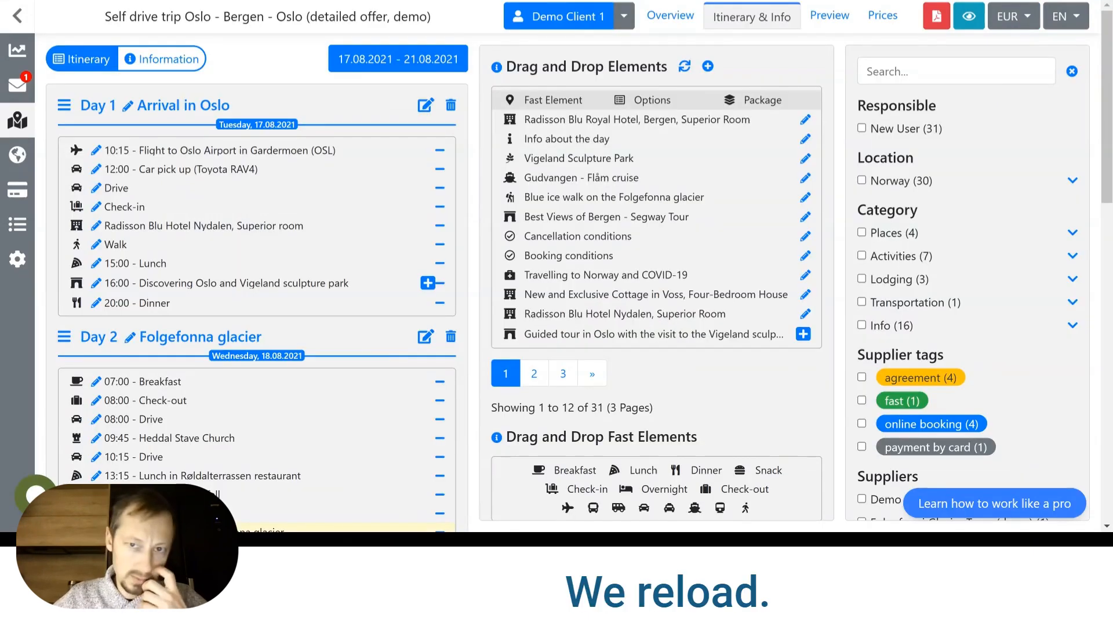
{"action": "key", "text": "F5"}
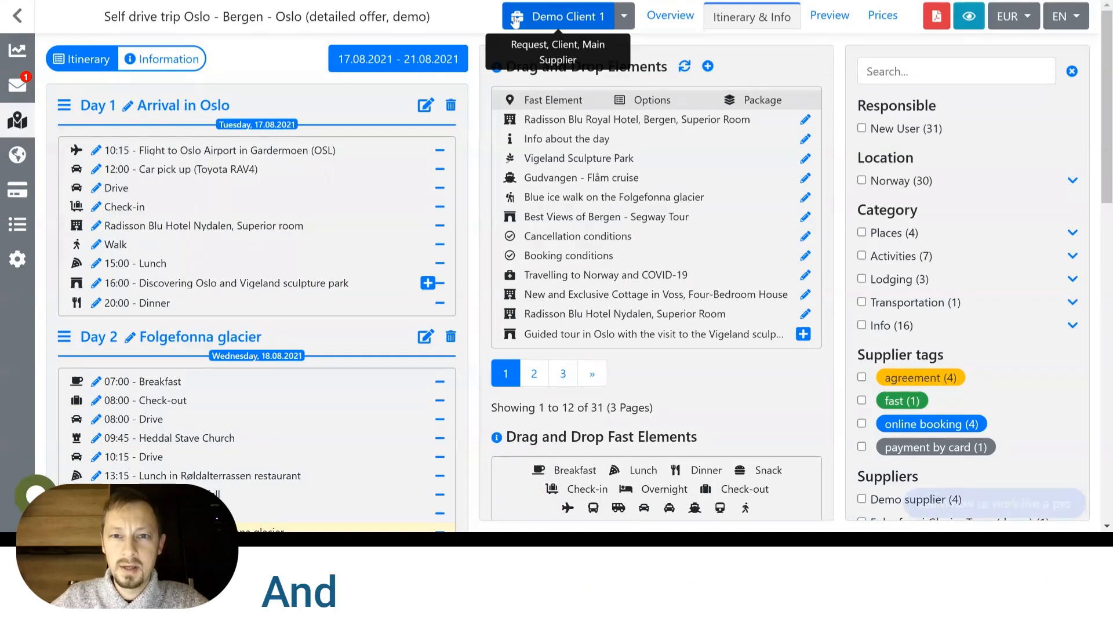
{"action": "left_click", "coordinate": [624, 17]}
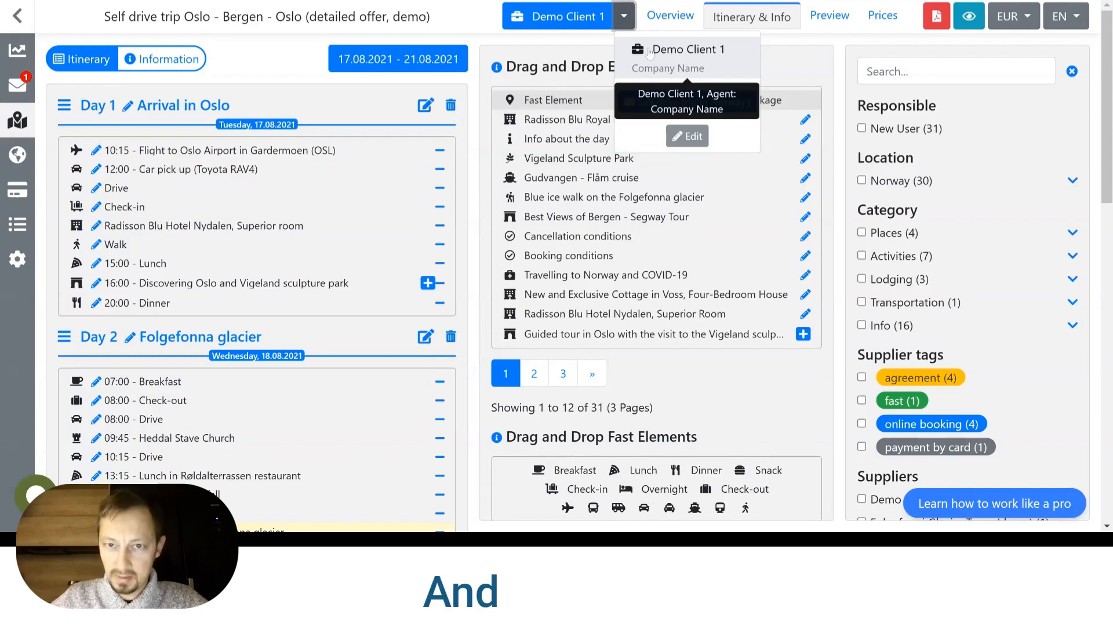
{"action": "left_click", "coordinate": [478, 29]}
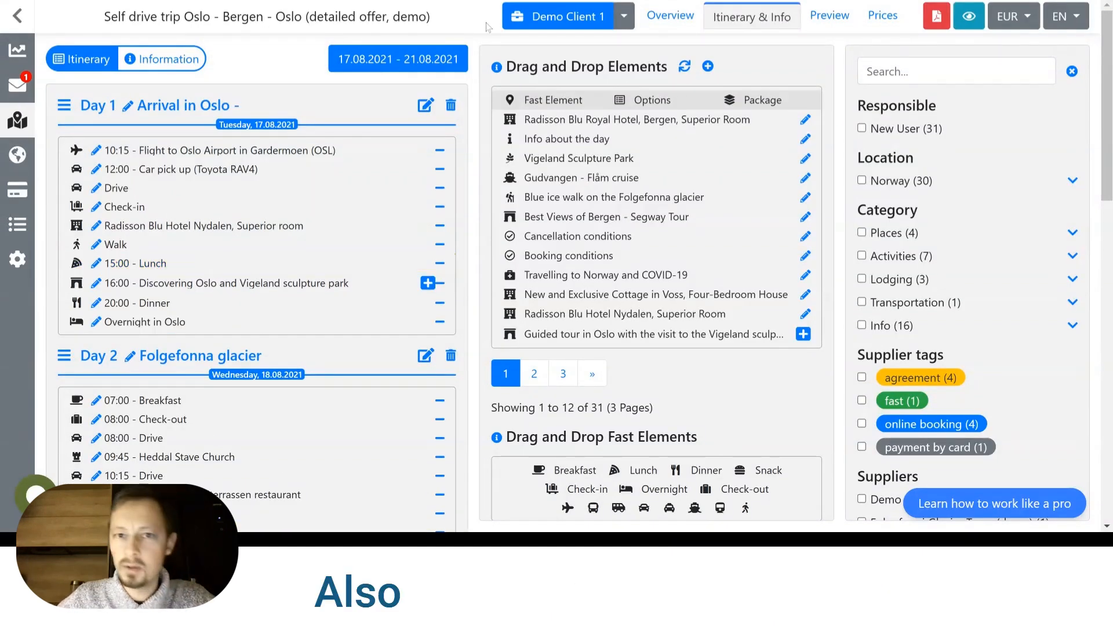
Open the client's request "Self drive trip in Norway (demo)" from the itinerary and review its details.
{"action": "left_click", "coordinate": [624, 18]}
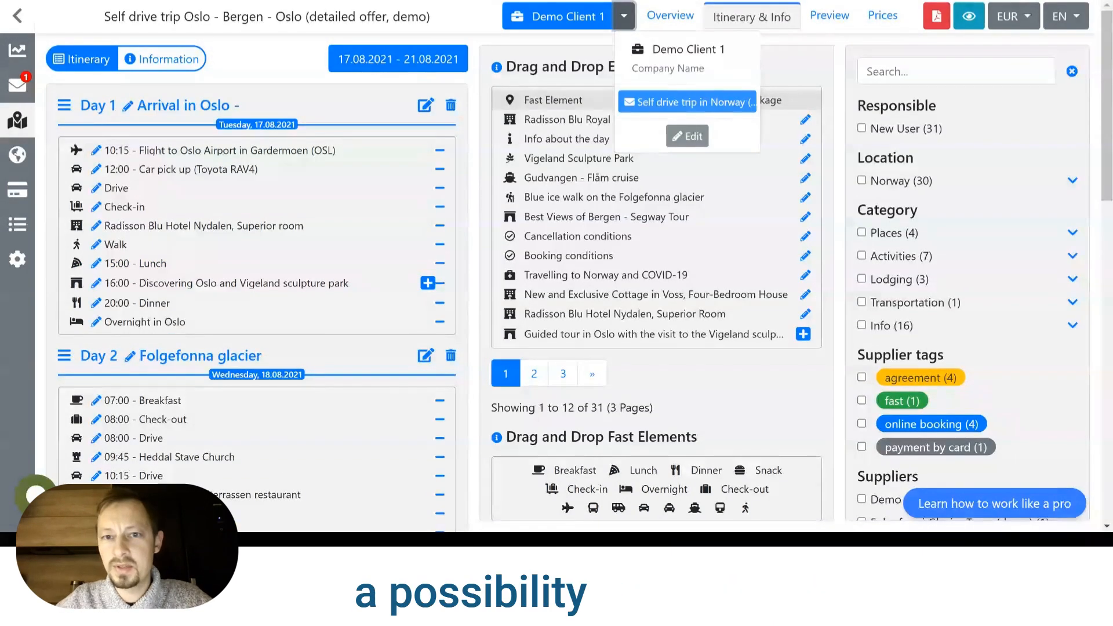
{"action": "left_click", "coordinate": [687, 102]}
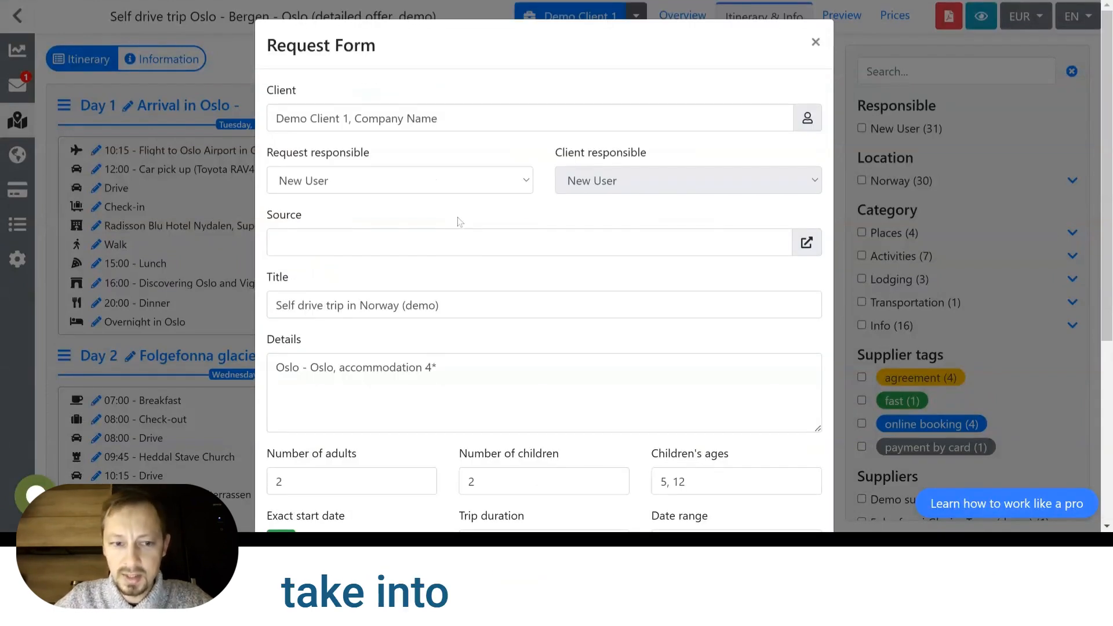
{"action": "scroll", "coordinate": [579, 232], "scroll_direction": "down", "scroll_amount": 3}
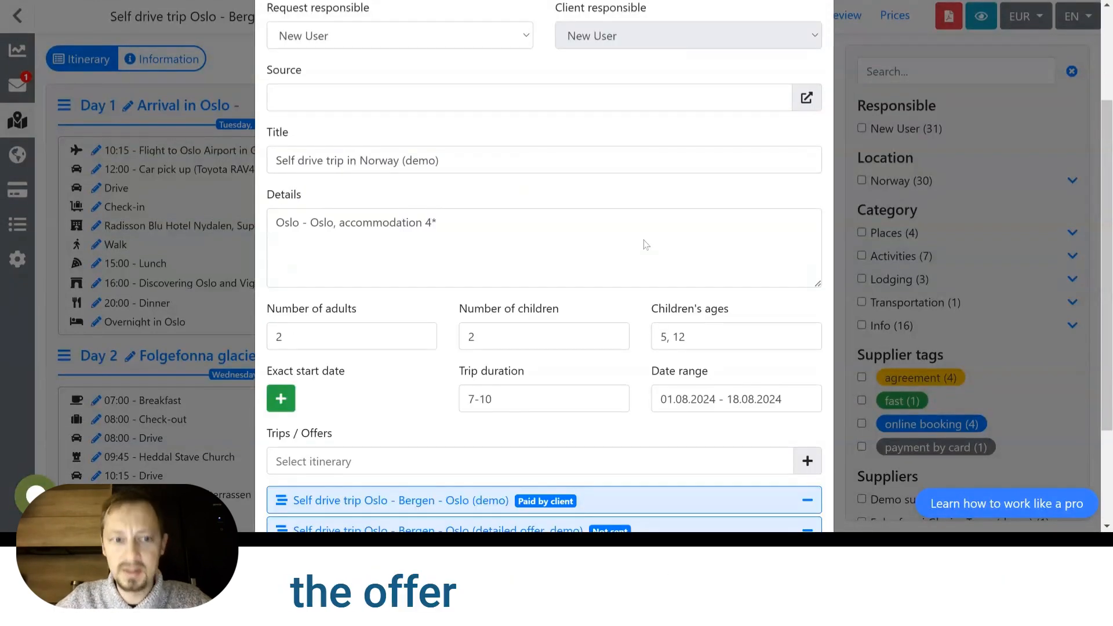
{"action": "scroll", "coordinate": [544, 261], "scroll_direction": "down", "scroll_amount": 3}
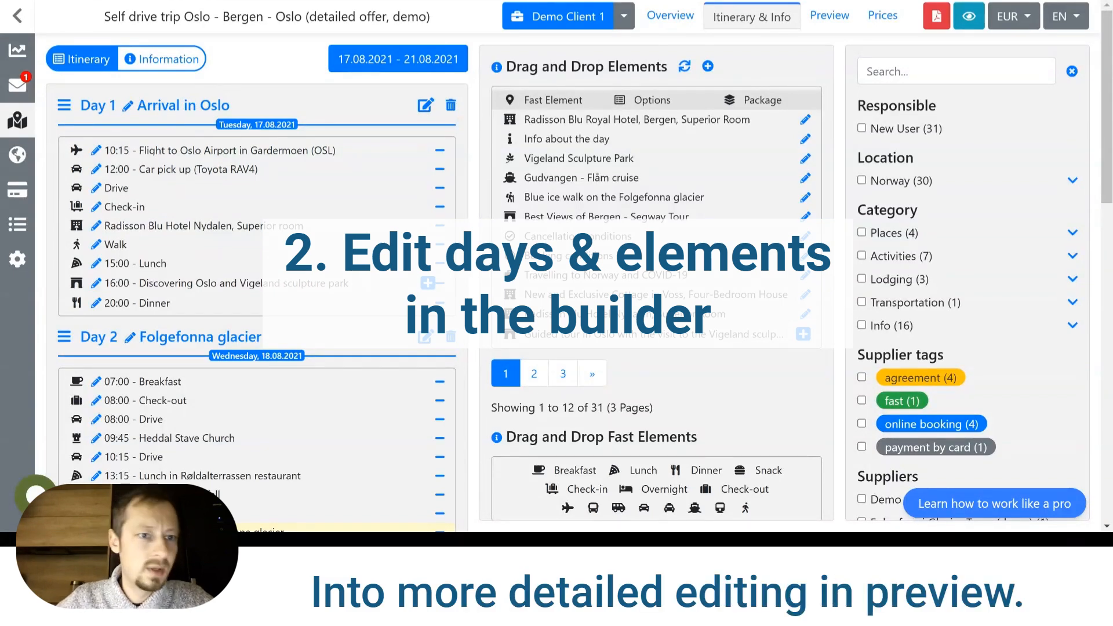
Change the title of Day 1 to "Arrival in Oslo -".
{"action": "left_click", "coordinate": [128, 106]}
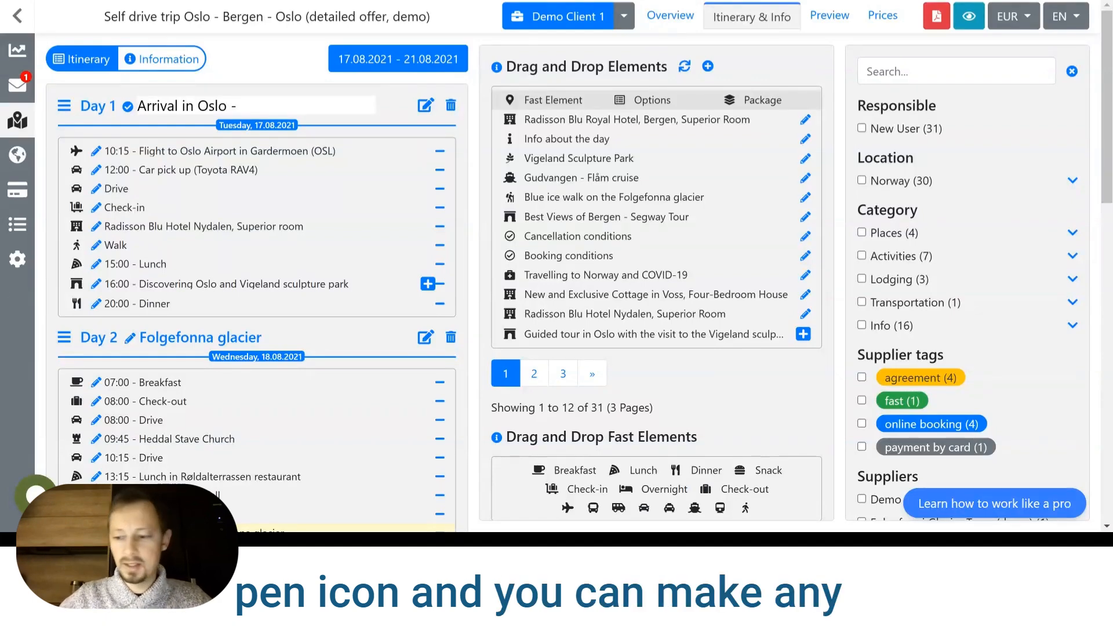
{"action": "type", "text": "-"}
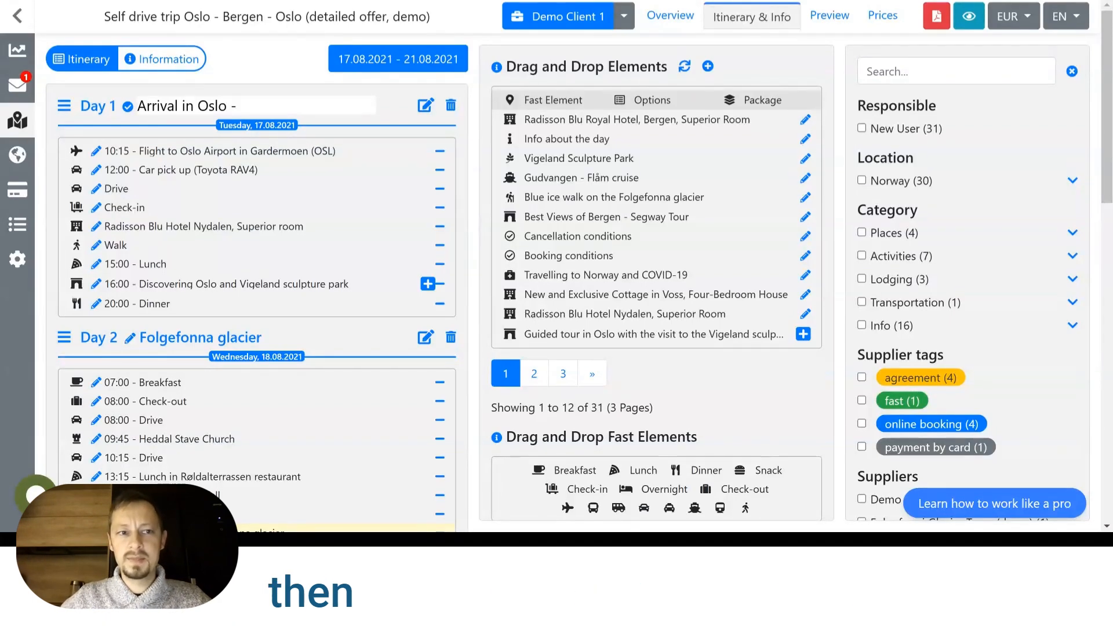
{"action": "left_click", "coordinate": [128, 108]}
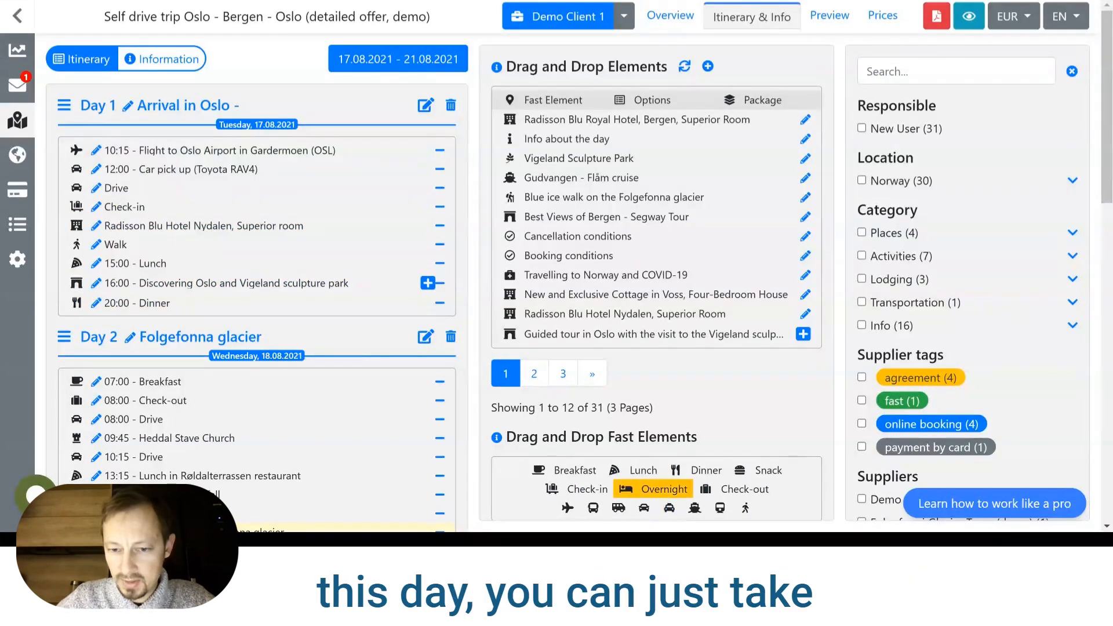
Add an Overnight fast element at the end of Day 1 and rename it "Overnight in Oslo".
{"action": "left_click_drag", "start_coordinate": [671, 491], "coordinate": [121, 325]}
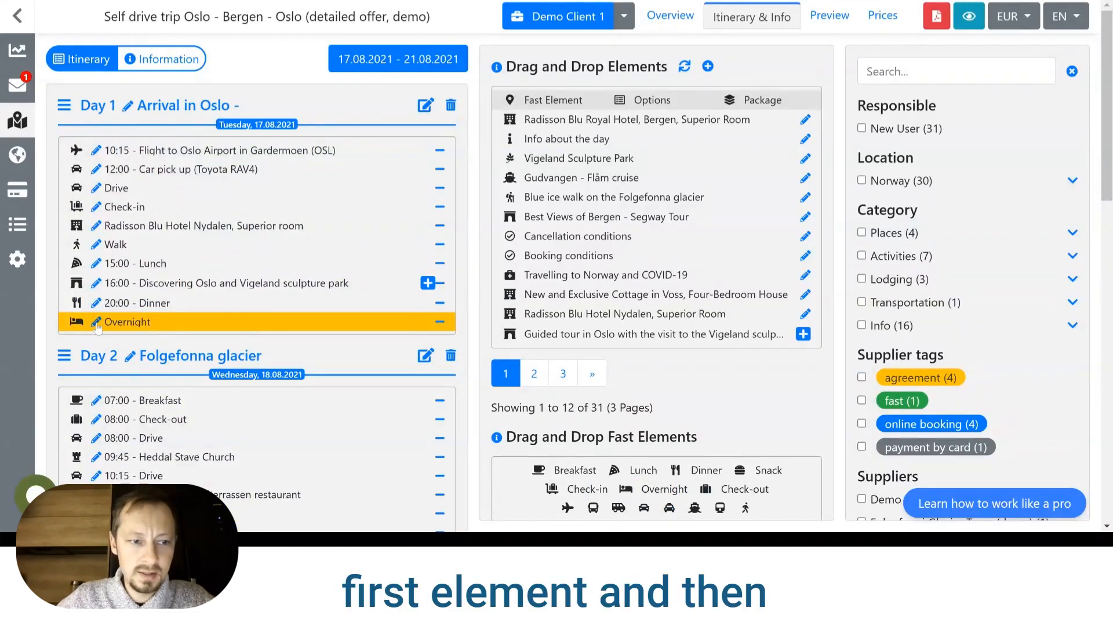
{"action": "left_click", "coordinate": [96, 324]}
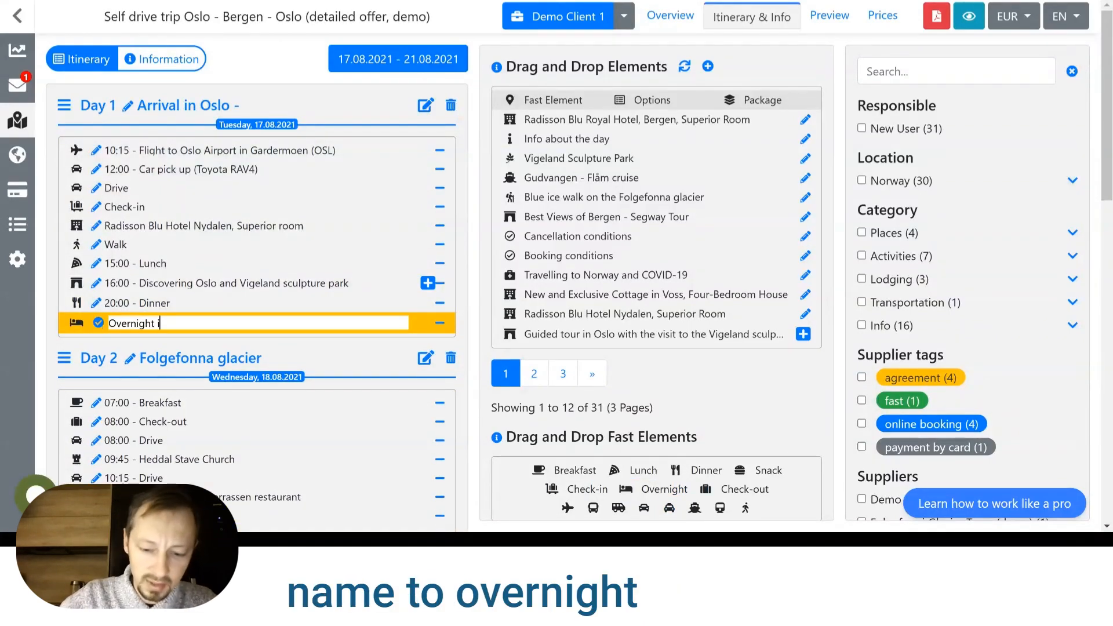
{"action": "key", "text": "Return"}
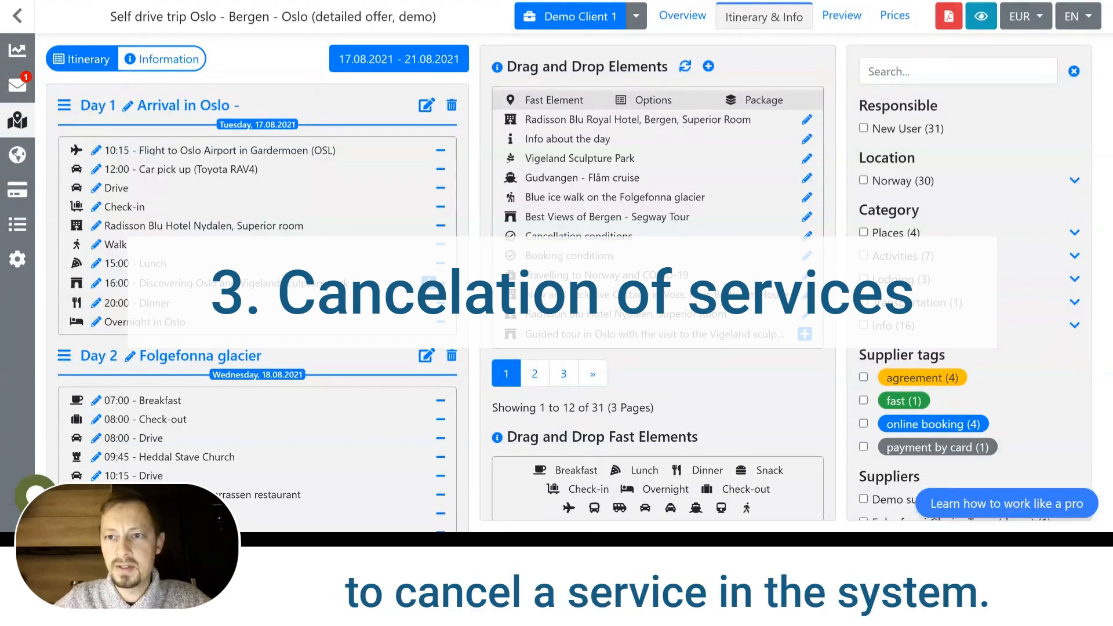
In the trip's prices, set the supplier status of the Day 2 blue ice walk on the Folgefonna glacier to Paid.
{"action": "left_click", "coordinate": [893, 16]}
{"action": "scroll", "coordinate": [731, 230], "scroll_direction": "down", "scroll_amount": 10}
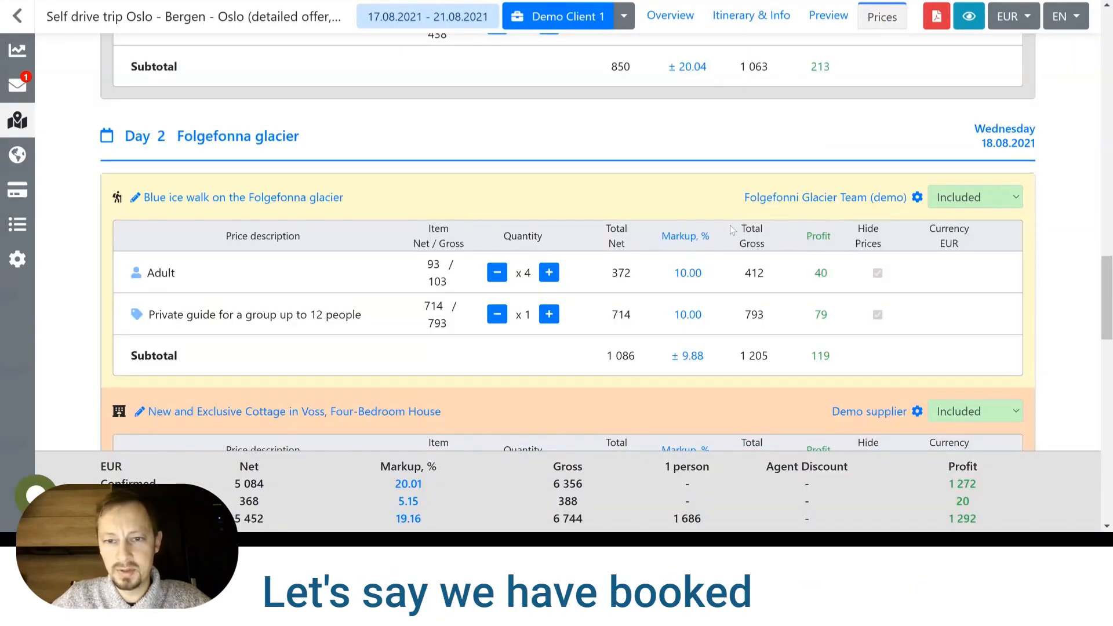
{"action": "left_click", "coordinate": [917, 198]}
{"action": "left_click", "coordinate": [664, 187]}
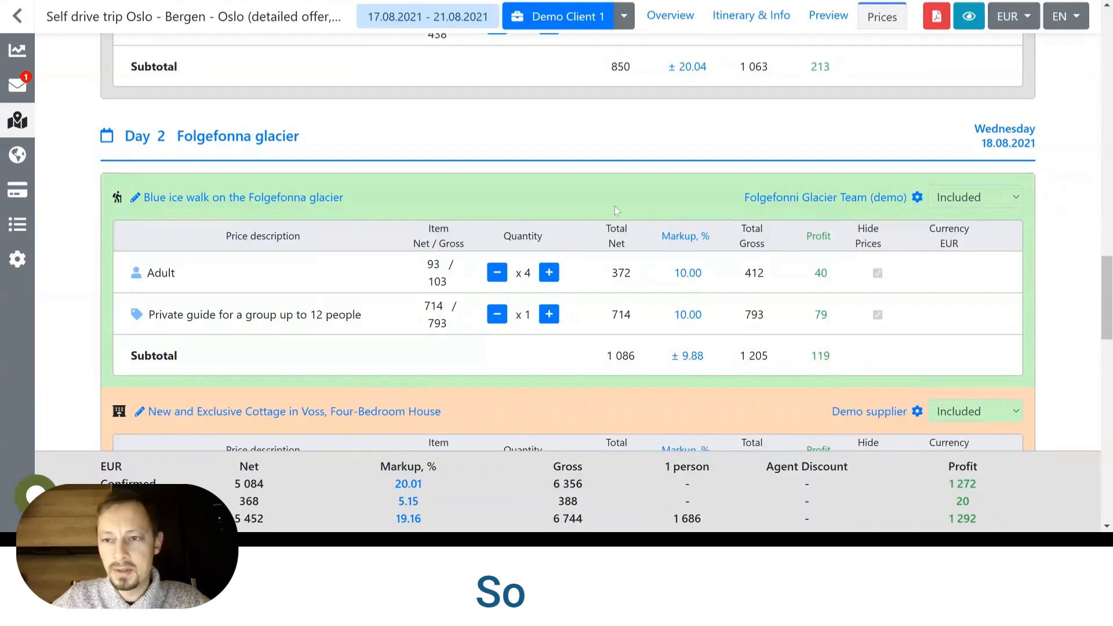
Change the supplier status of the blue ice walk on the Folgefonna glacier to Cancelled and save it.
{"action": "left_click", "coordinate": [917, 198]}
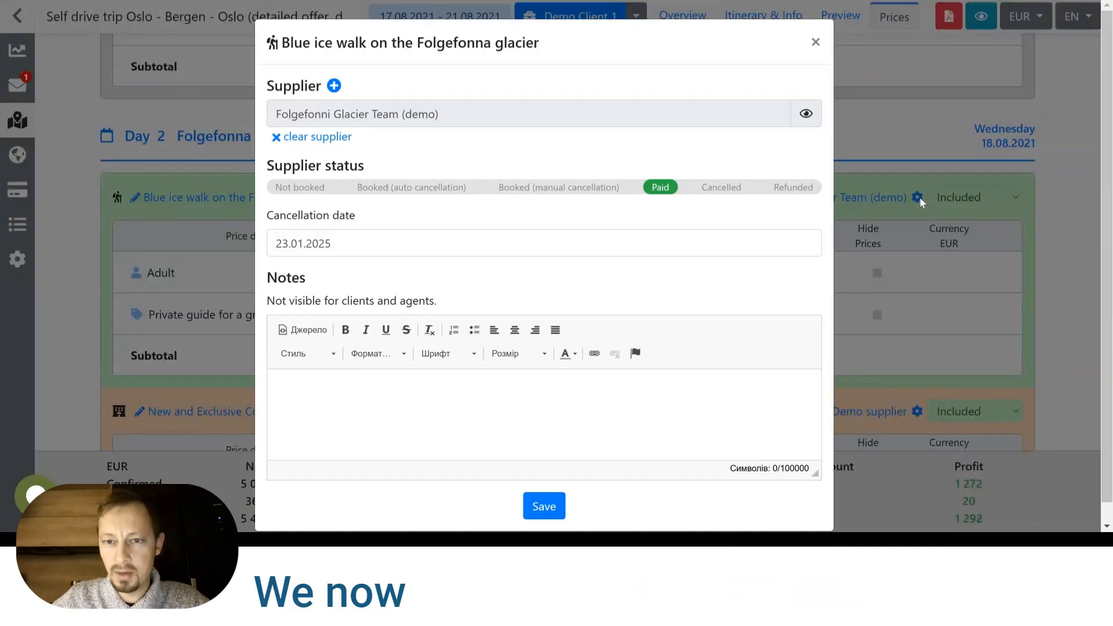
{"action": "left_click", "coordinate": [722, 193]}
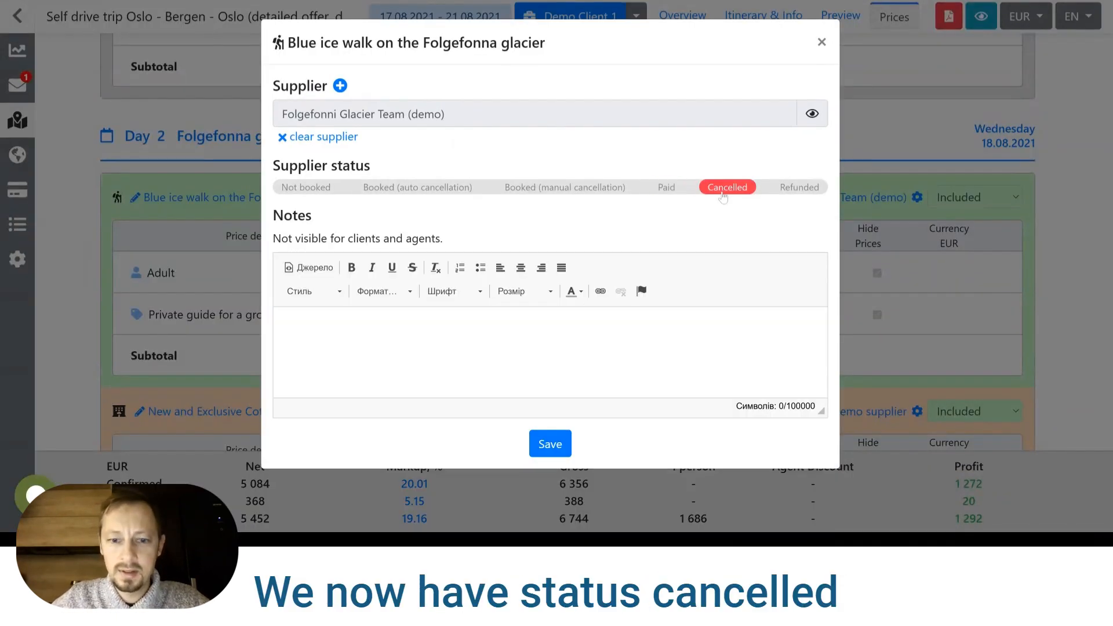
{"action": "left_click", "coordinate": [558, 448]}
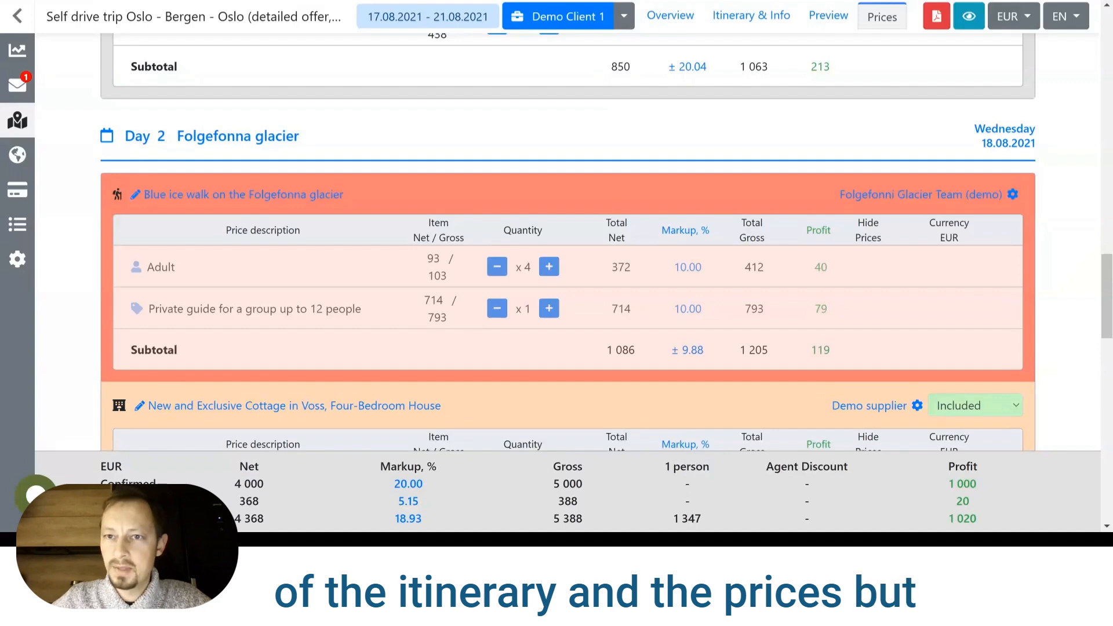
{"action": "scroll", "coordinate": [422, 195], "scroll_direction": "down", "scroll_amount": 1}
{"action": "scroll", "coordinate": [423, 195], "scroll_direction": "up", "scroll_amount": 1}
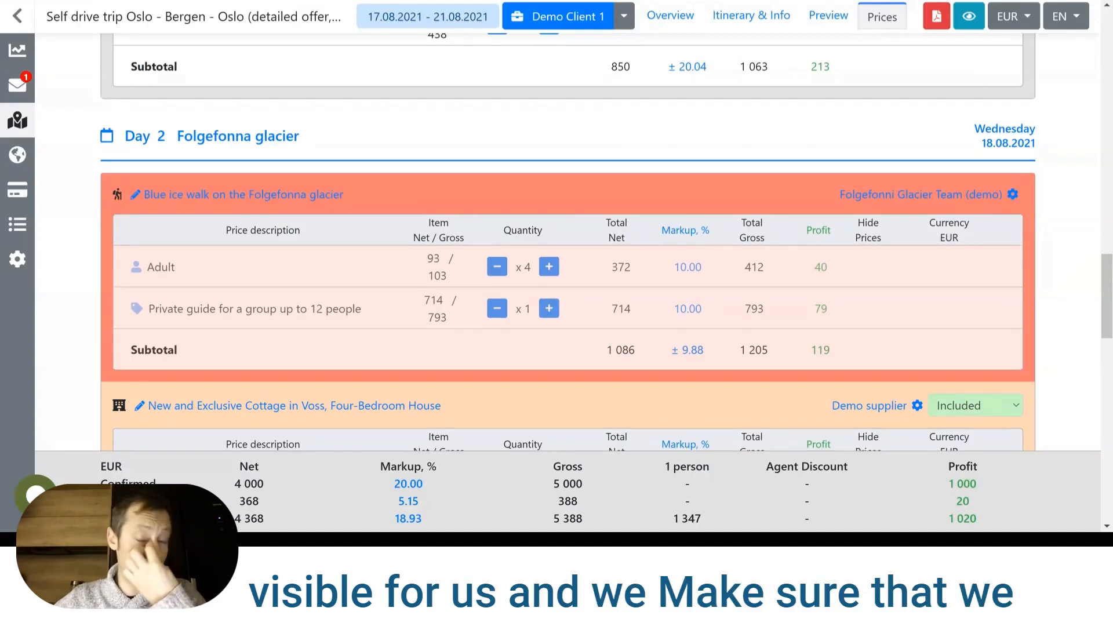
Check how the cancelled glacier walk is presented in the itinerary and in the Day 2 preview.
{"action": "left_click", "coordinate": [723, 23]}
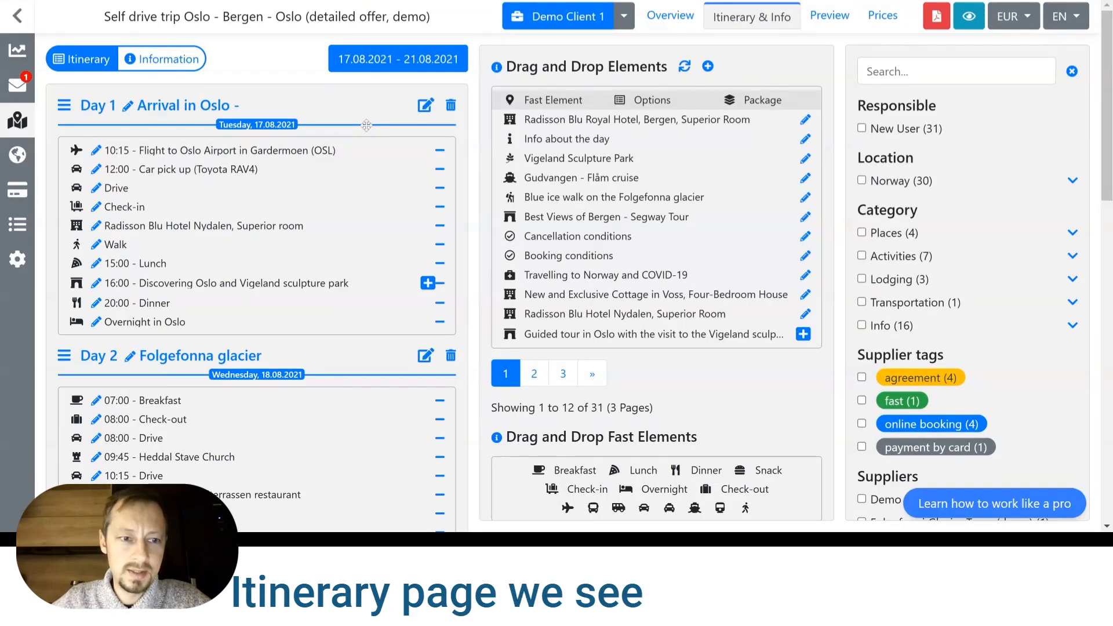
{"action": "scroll", "coordinate": [288, 348], "scroll_direction": "down", "scroll_amount": 4}
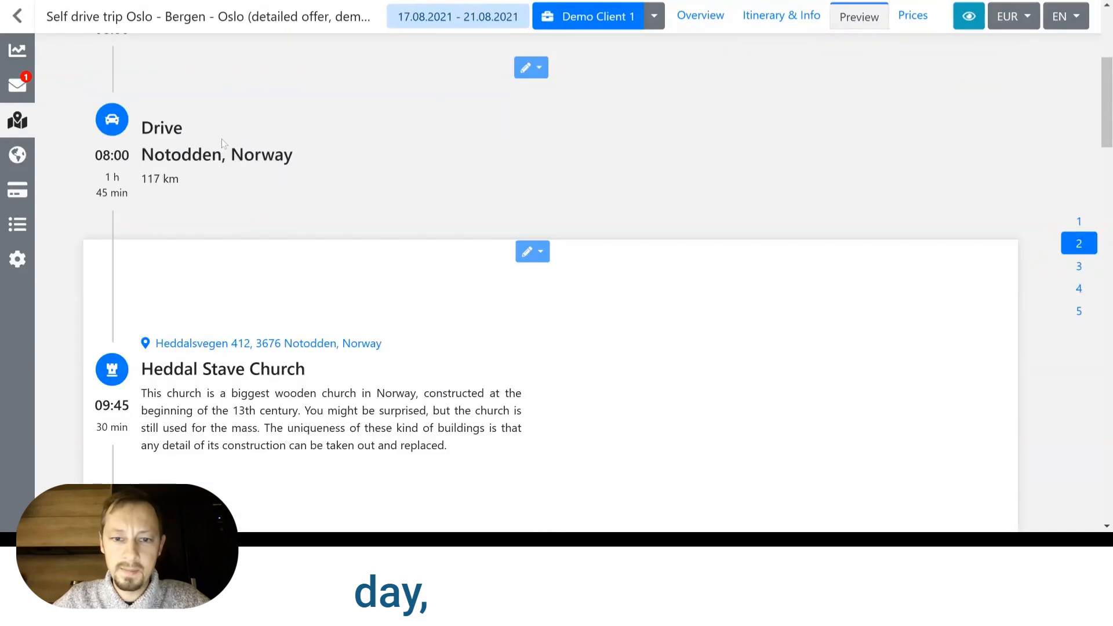
{"action": "scroll", "coordinate": [224, 143], "scroll_direction": "down", "scroll_amount": 7}
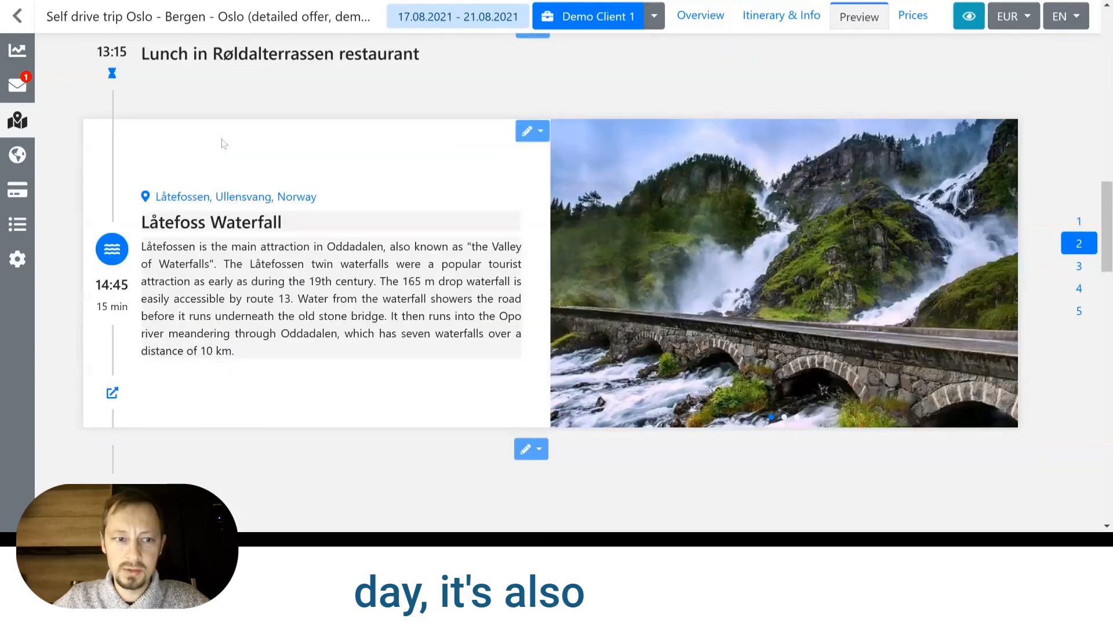
{"action": "scroll", "coordinate": [299, 289], "scroll_direction": "down", "scroll_amount": 6}
{"action": "scroll", "coordinate": [300, 289], "scroll_direction": "down", "scroll_amount": 2}
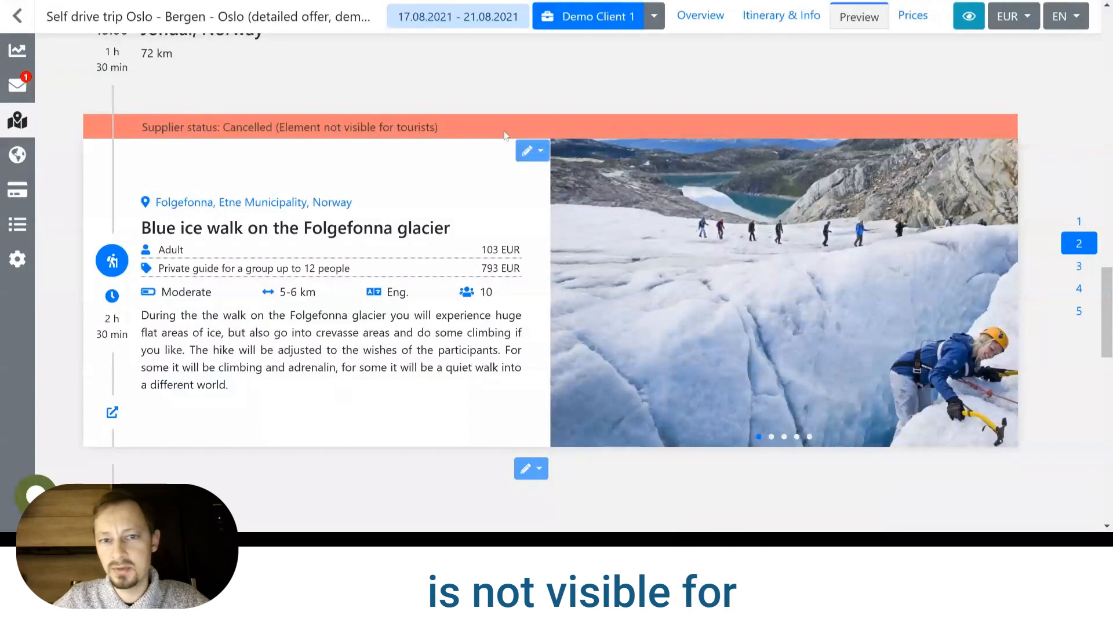
{"action": "scroll", "coordinate": [509, 142], "scroll_direction": "down", "scroll_amount": 15}
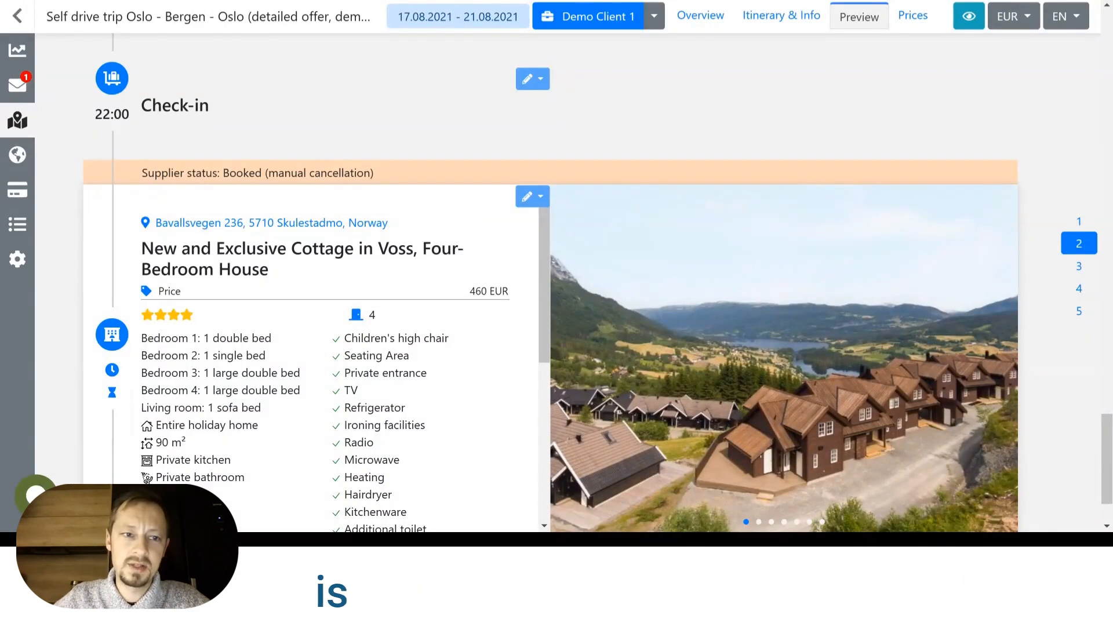
Examine the Voss cottage's supplier status in the Day 2 preview and compare it with the client's view of the trip.
{"action": "scroll", "coordinate": [251, 216], "scroll_direction": "down", "scroll_amount": 5}
{"action": "scroll", "coordinate": [250, 216], "scroll_direction": "up", "scroll_amount": 5}
{"action": "scroll", "coordinate": [689, 271], "scroll_direction": "down", "scroll_amount": 2}
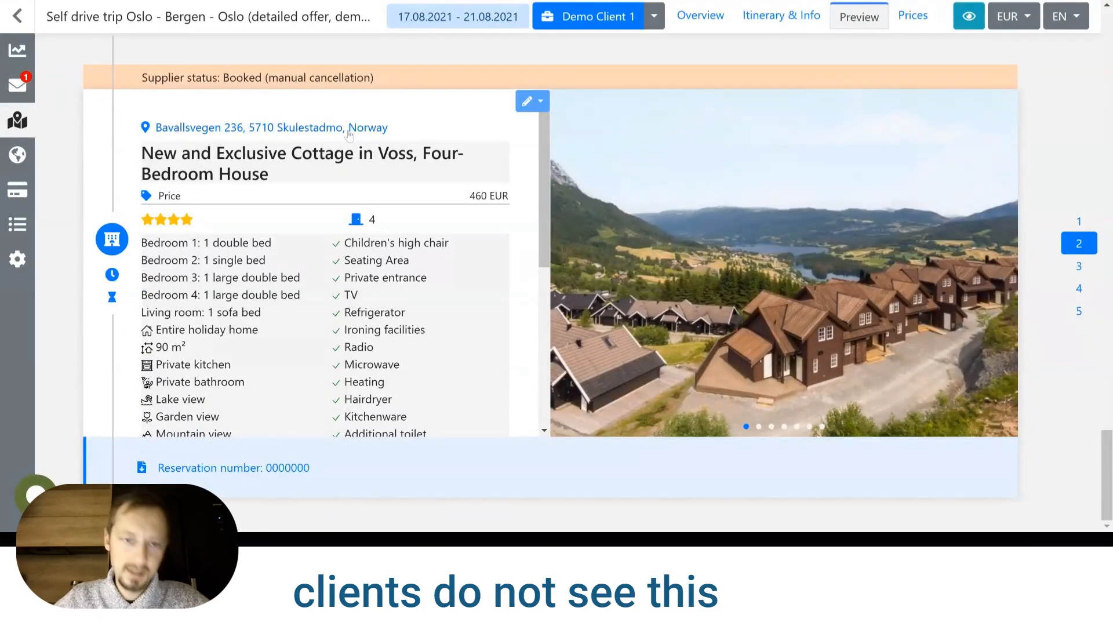
{"action": "scroll", "coordinate": [349, 135], "scroll_direction": "up", "scroll_amount": 4}
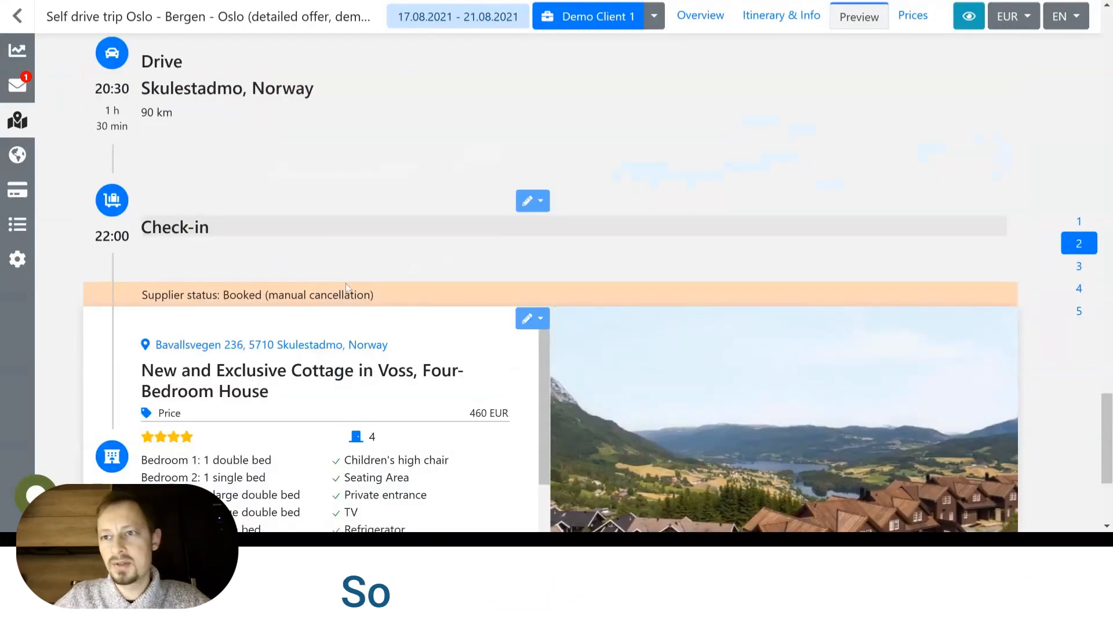
{"action": "left_click", "coordinate": [969, 16]}
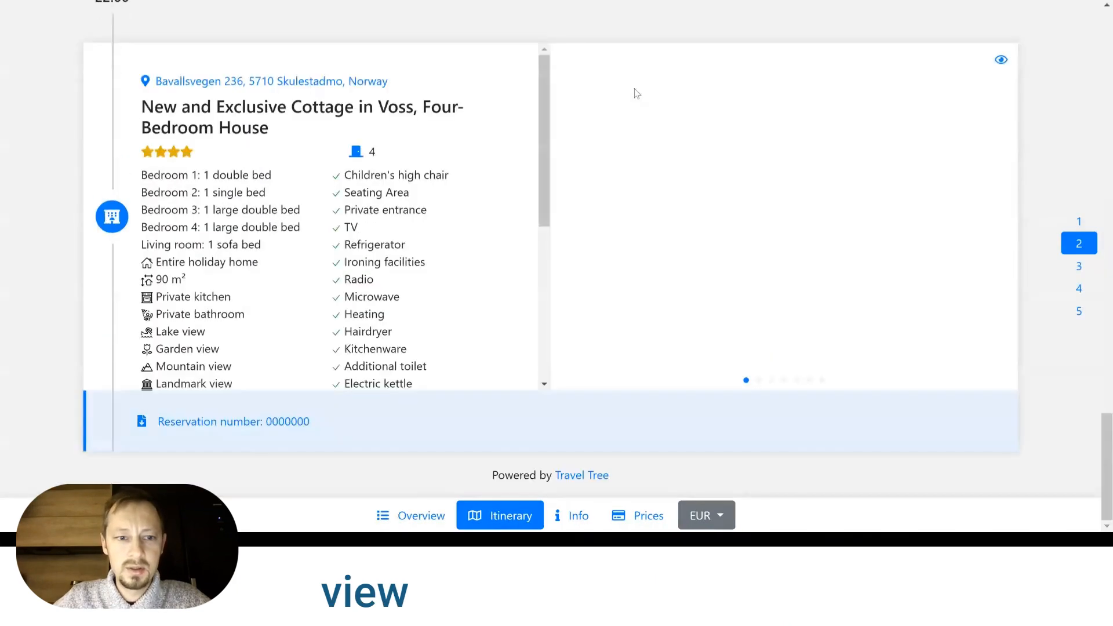
{"action": "scroll", "coordinate": [623, 156], "scroll_direction": "up", "scroll_amount": 10}
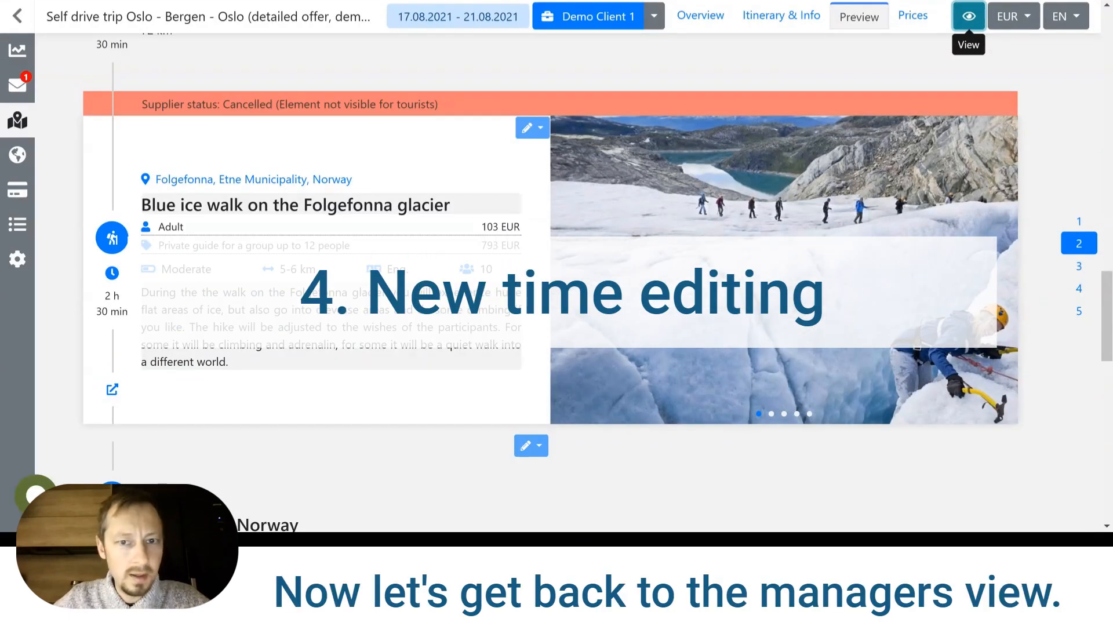
Open the title and the description of the Day 2 blue ice walk for inline editing and close the editors.
{"action": "left_click", "coordinate": [539, 133]}
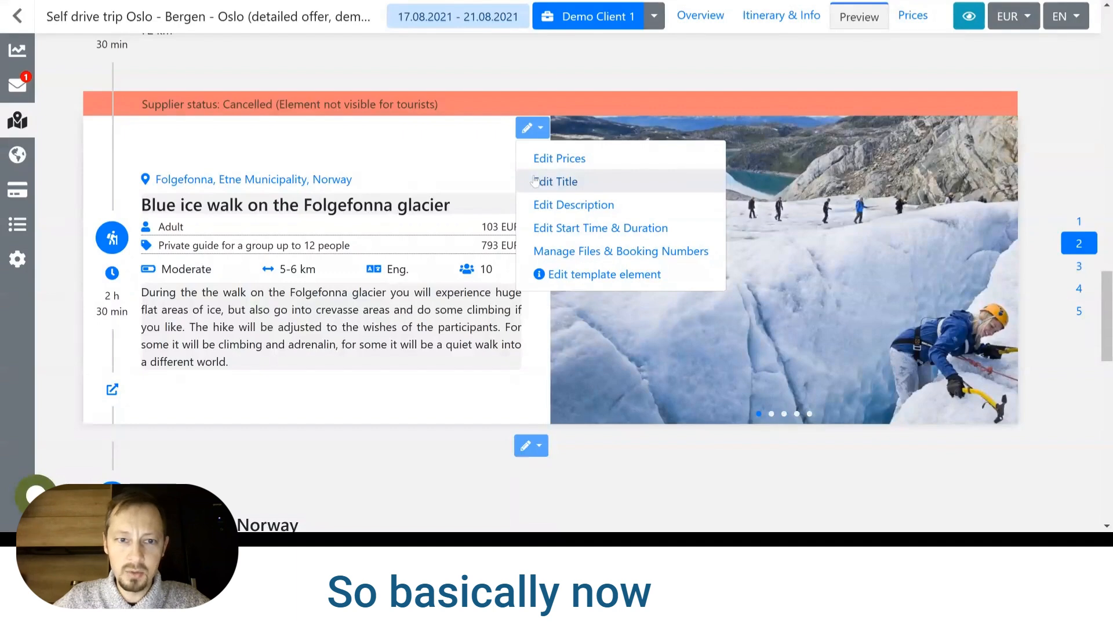
{"action": "left_click", "coordinate": [448, 161]}
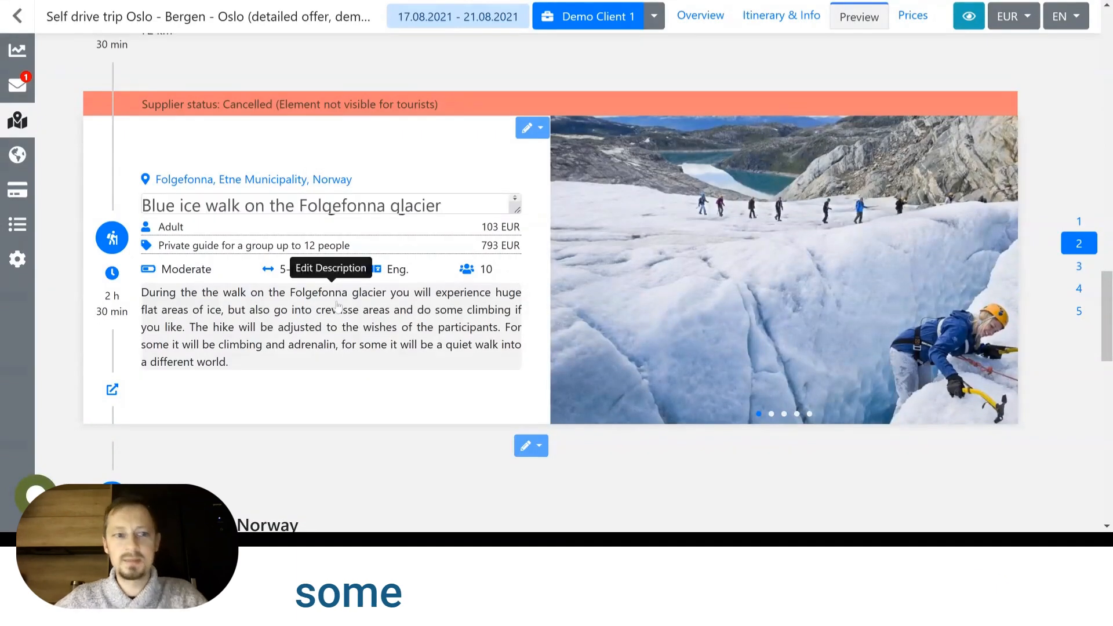
{"action": "left_click", "coordinate": [309, 320]}
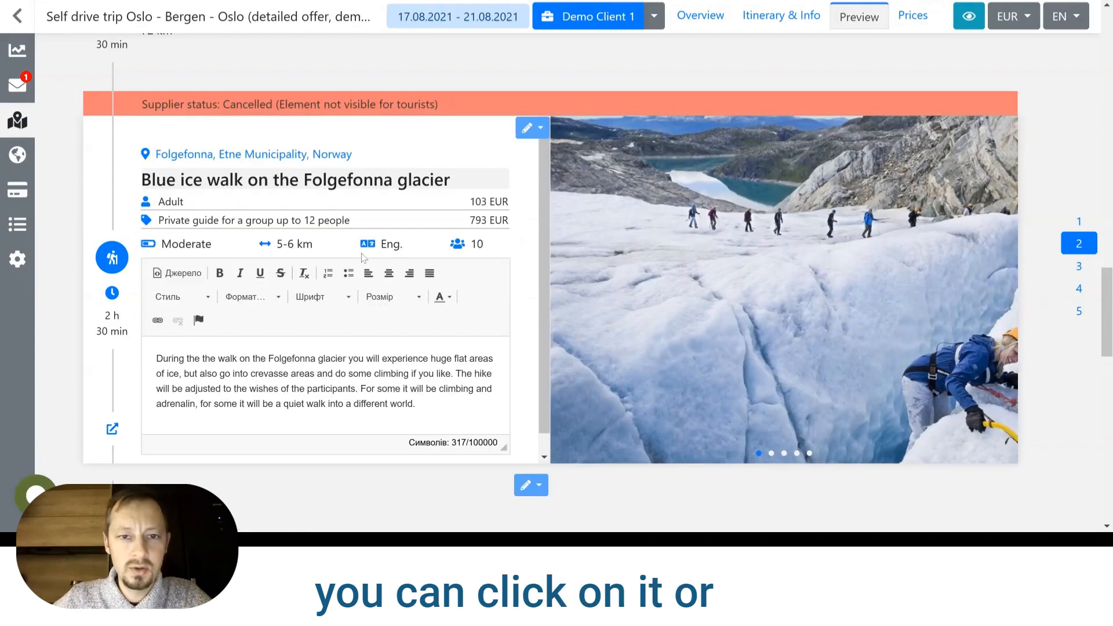
{"action": "left_click", "coordinate": [485, 149]}
{"action": "left_click", "coordinate": [546, 136]}
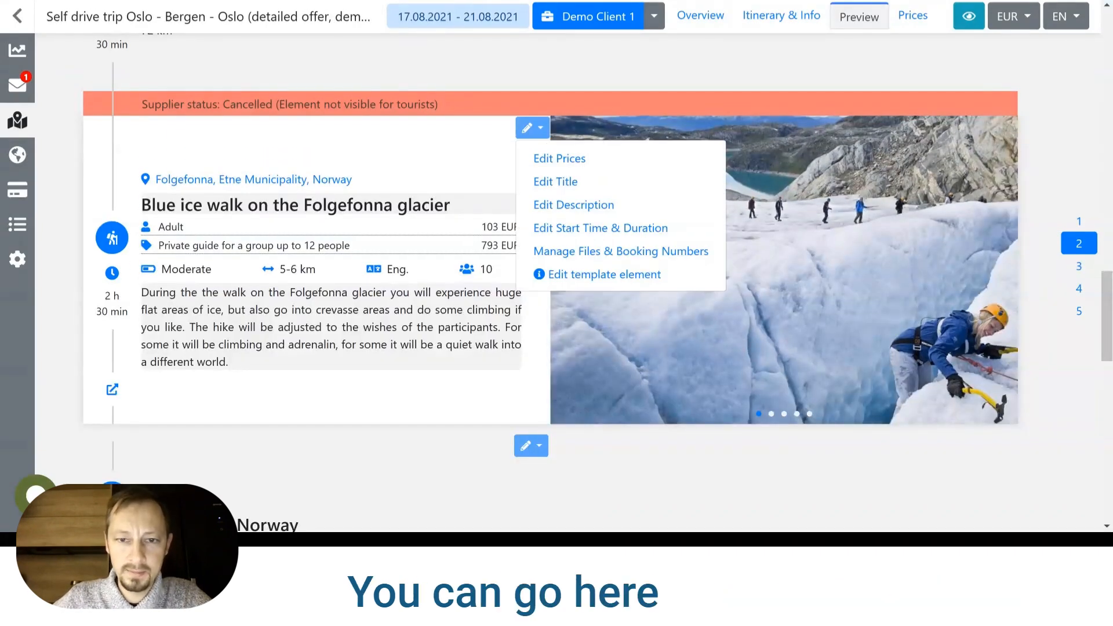
{"action": "left_click", "coordinate": [555, 181]}
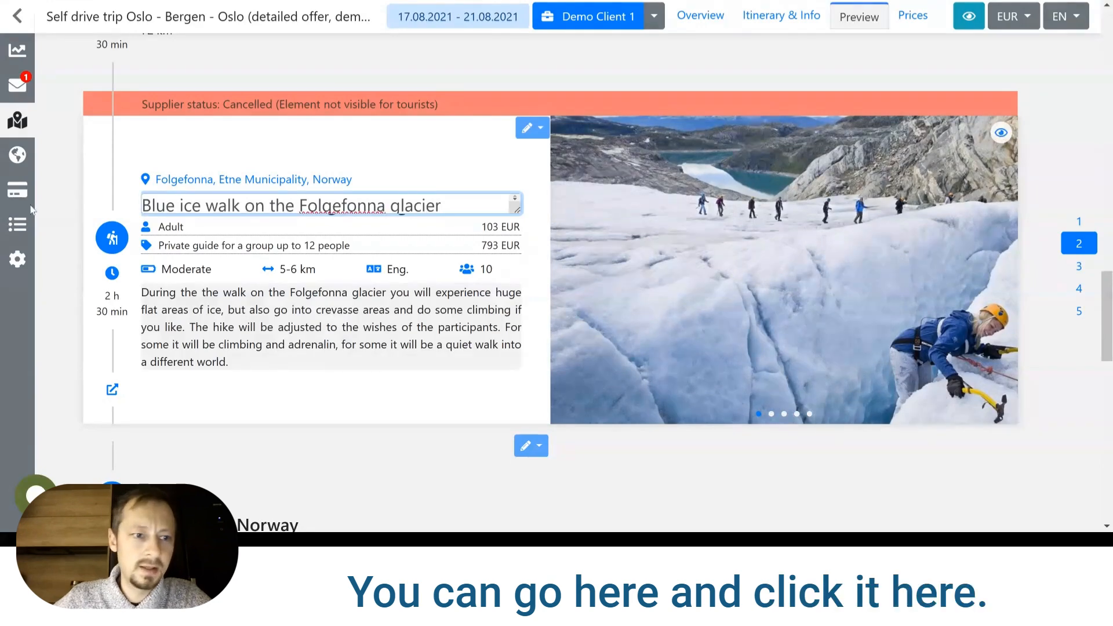
{"action": "mouse_move", "coordinate": [30, 210]}
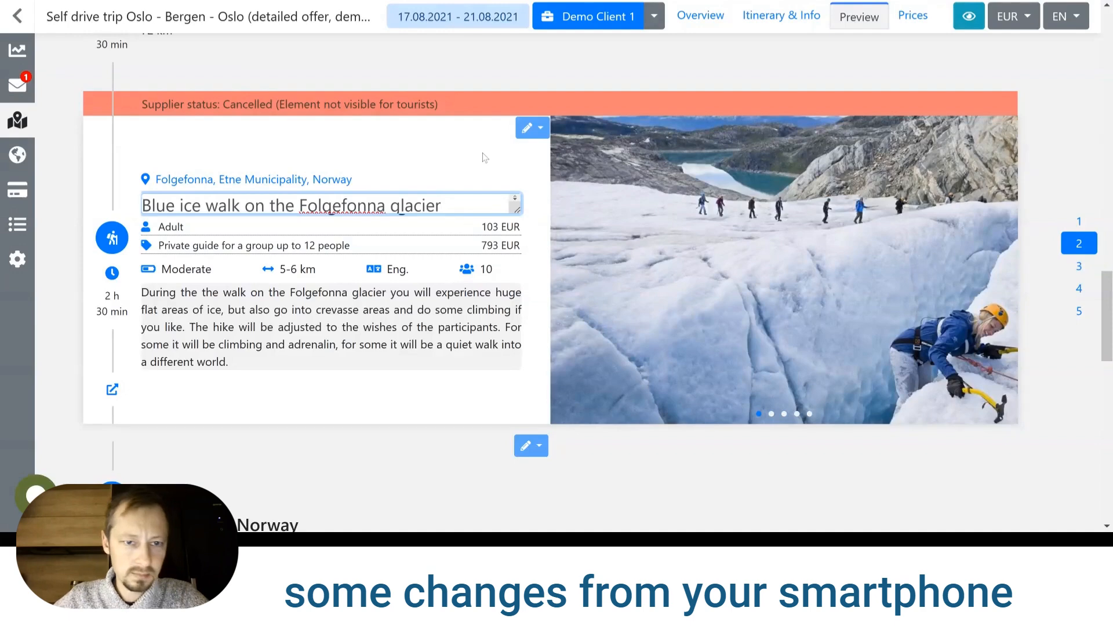
{"action": "left_click", "coordinate": [484, 157]}
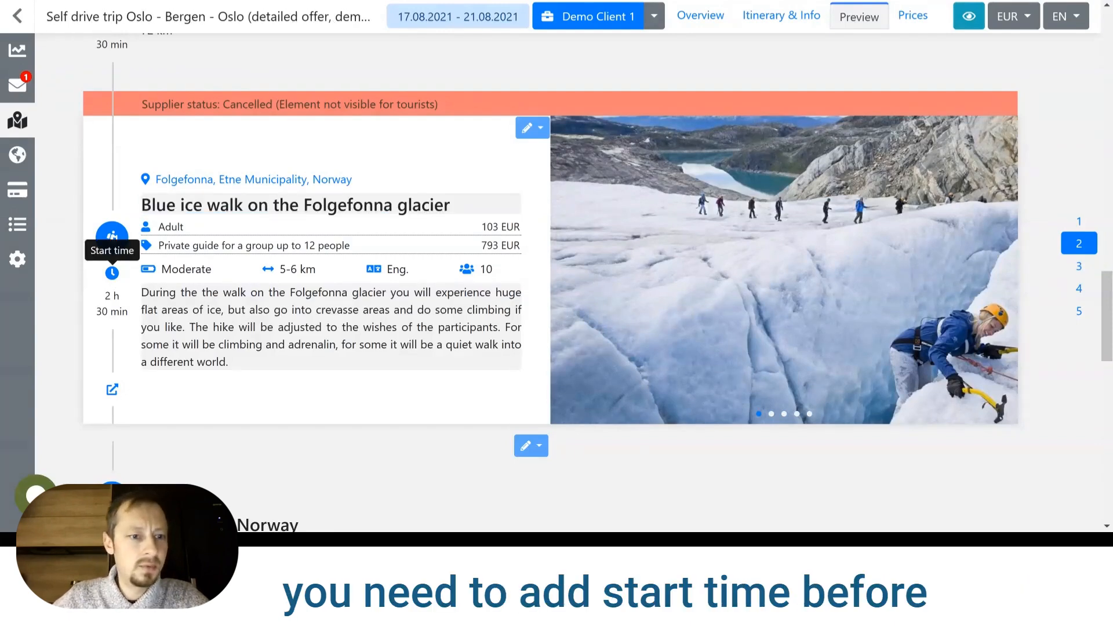
Set the glacier walk's start time to 13:00 directly on the Day 2 timeline and clear it again.
{"action": "left_click", "coordinate": [111, 273]}
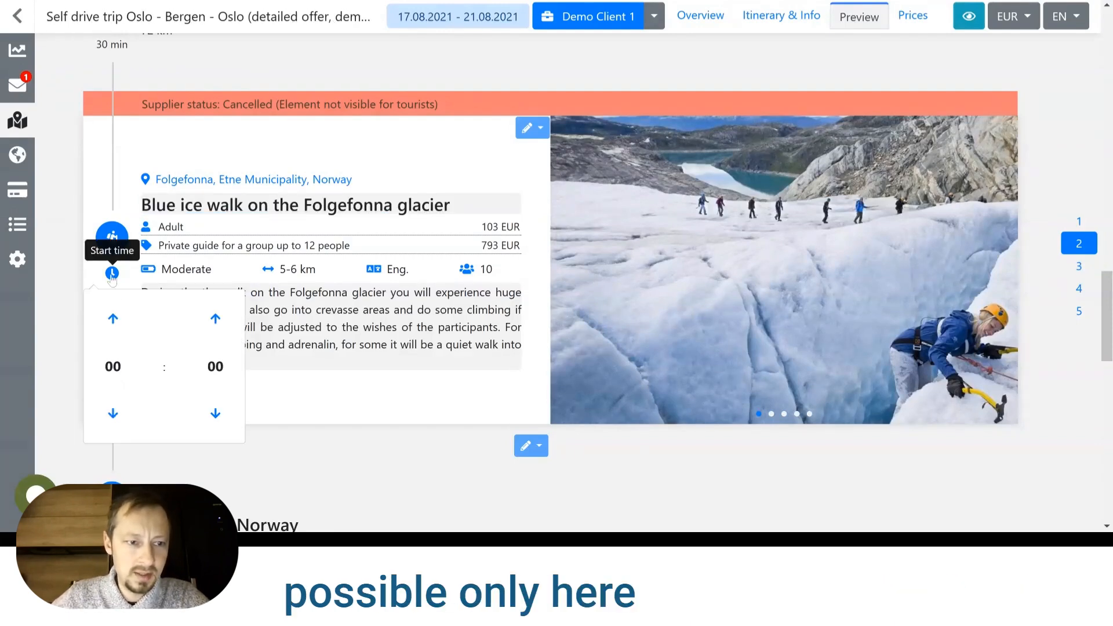
{"action": "left_click", "coordinate": [118, 363]}
{"action": "left_click", "coordinate": [149, 365]}
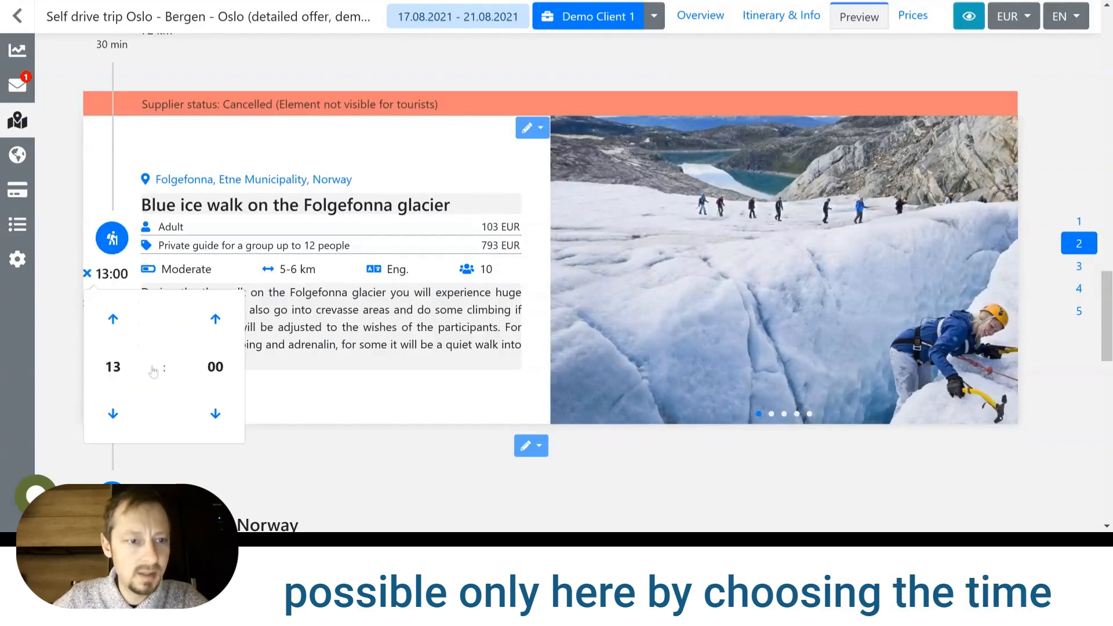
{"action": "left_click", "coordinate": [91, 215]}
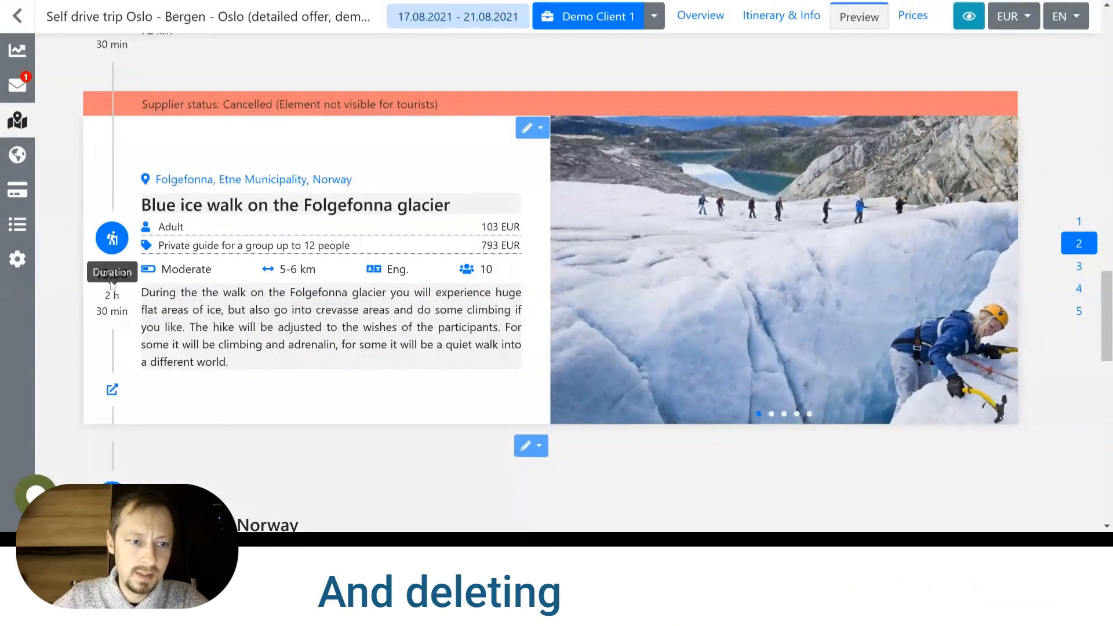
Edit the glacier walk's start time and duration, setting 13:00 and 00:45, and save them.
{"action": "left_click", "coordinate": [545, 131]}
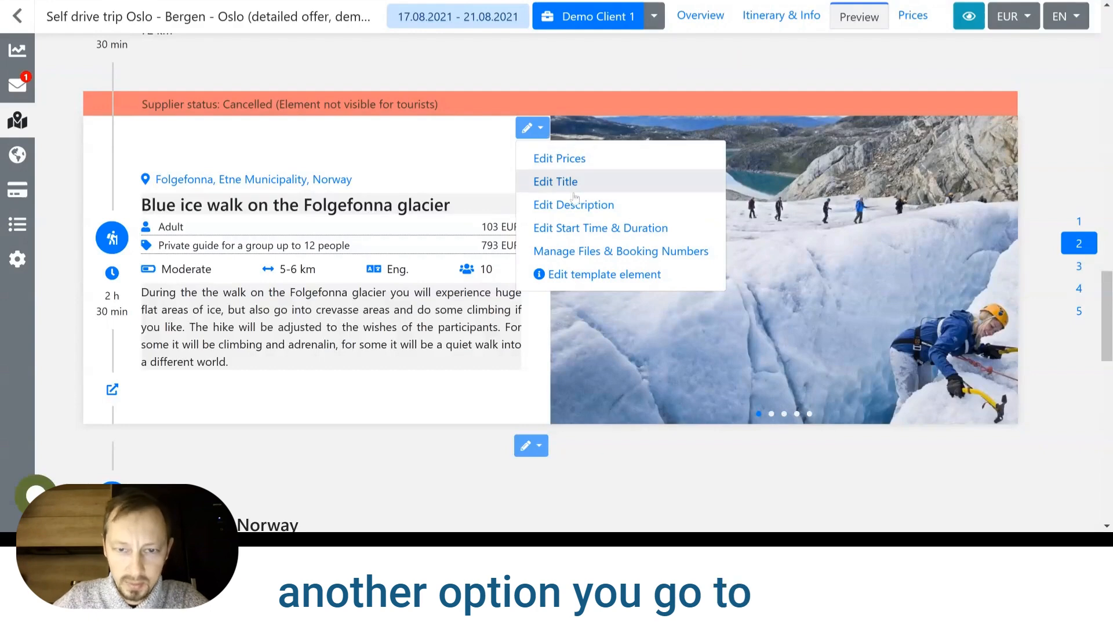
{"action": "left_click", "coordinate": [587, 231]}
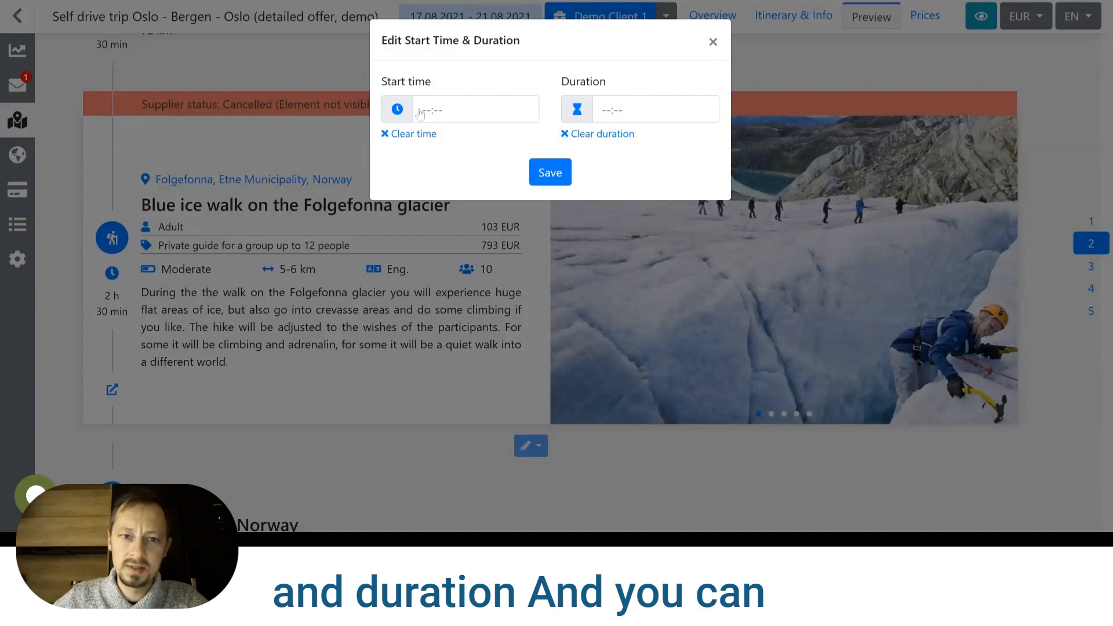
{"action": "left_click", "coordinate": [419, 112]}
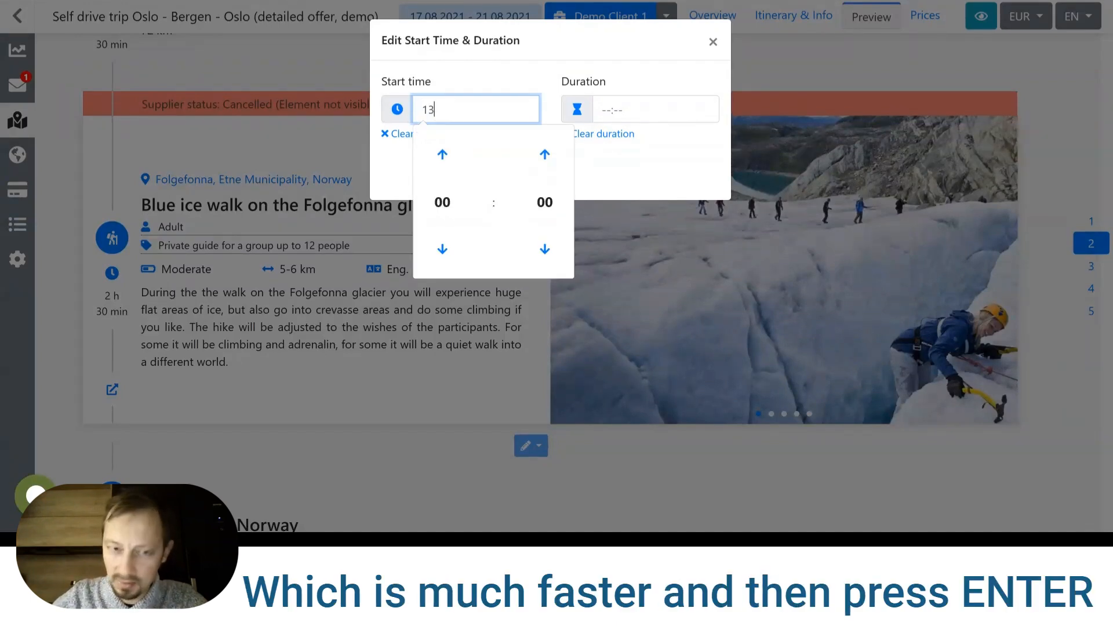
{"action": "type", "text": "1300"}
{"action": "key", "text": "Return"}
{"action": "left_click", "coordinate": [612, 113]}
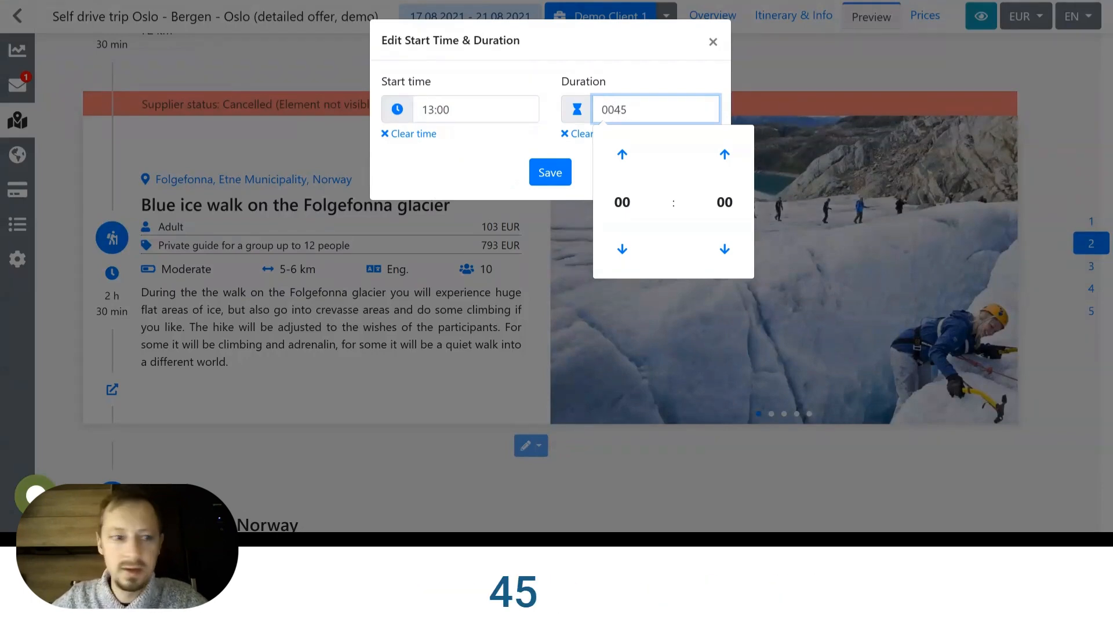
{"action": "key", "text": "Return"}
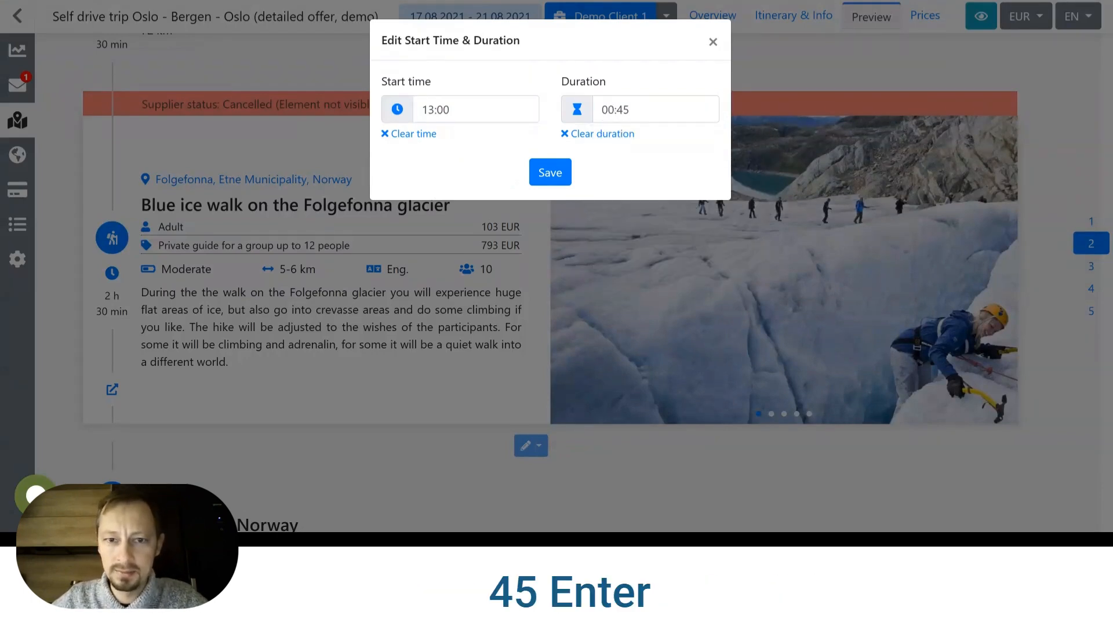
{"action": "left_click", "coordinate": [552, 171]}
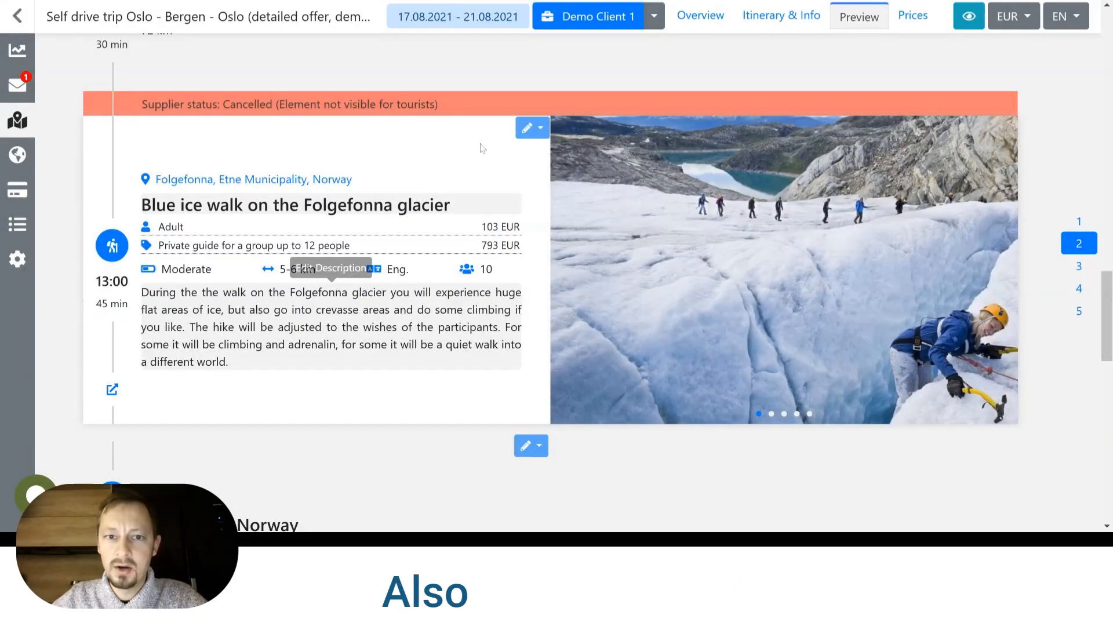
Open the glacier walk's files and booking numbers as well as its price editor, closing each one.
{"action": "left_click", "coordinate": [531, 129]}
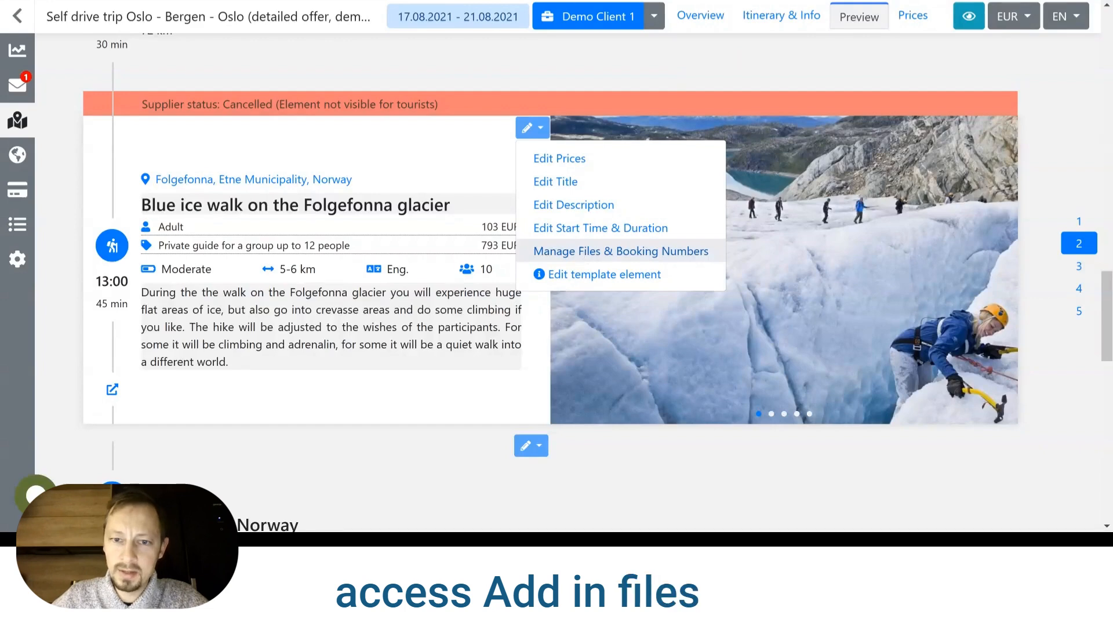
{"action": "left_click", "coordinate": [585, 252]}
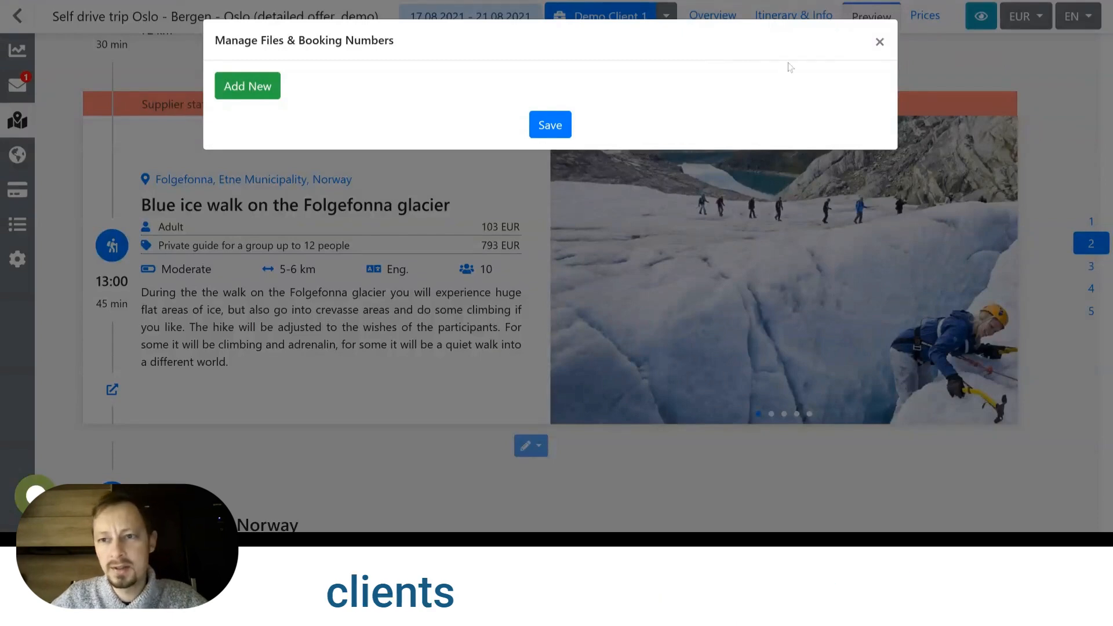
{"action": "left_click", "coordinate": [878, 43]}
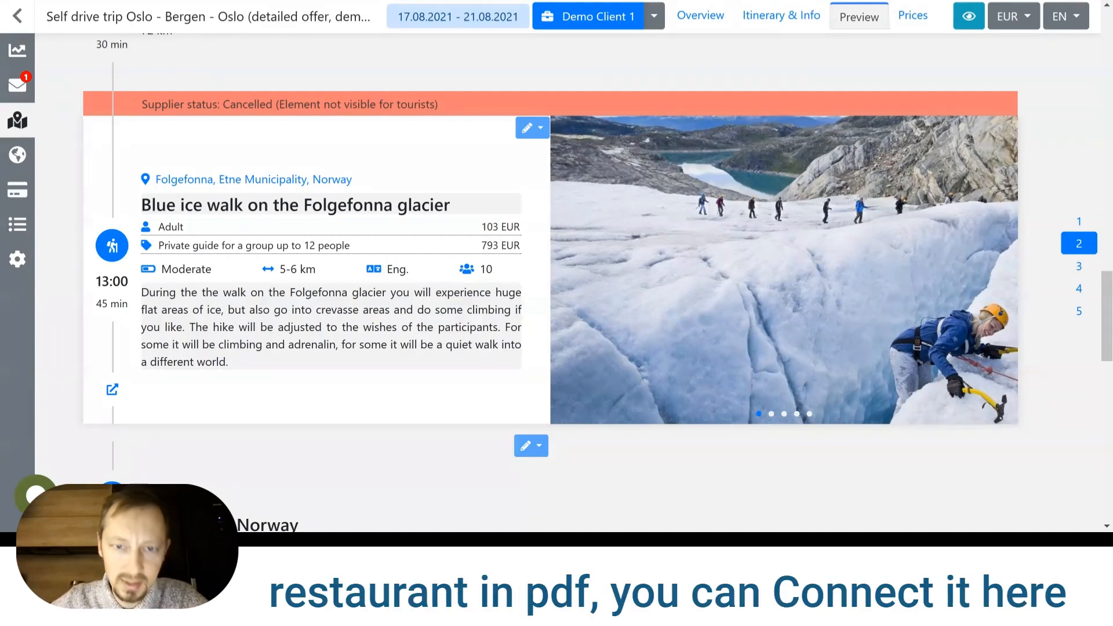
{"action": "left_click", "coordinate": [310, 234]}
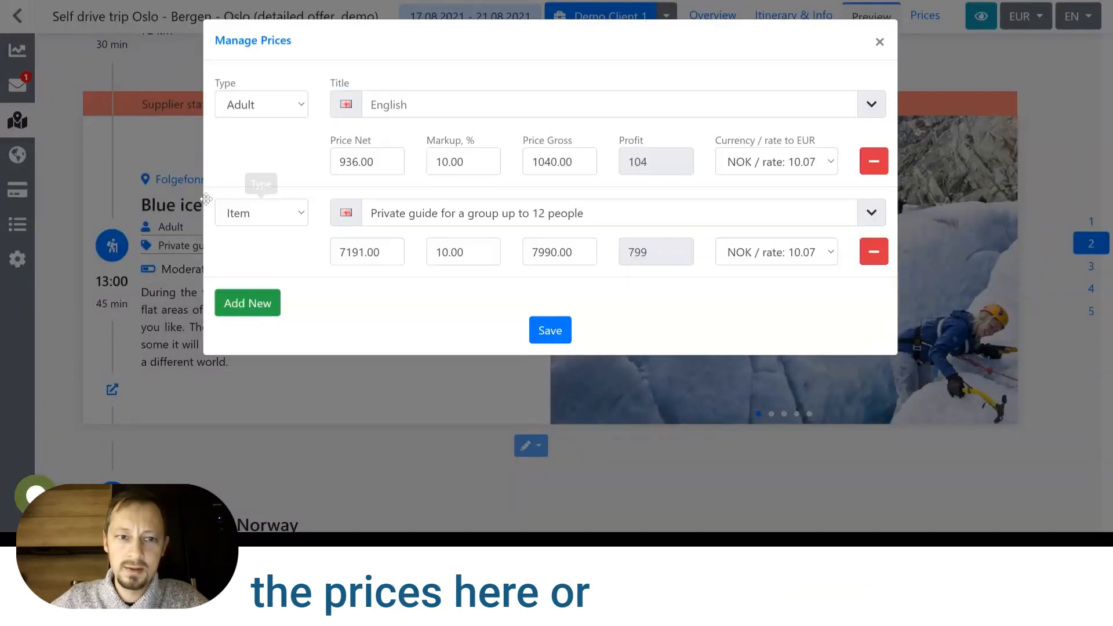
{"action": "left_click", "coordinate": [195, 149]}
Open the prices of the 19:30 Dinner on Day 2 and start adding a new price.
{"action": "scroll", "coordinate": [415, 148], "scroll_direction": "down", "scroll_amount": 7}
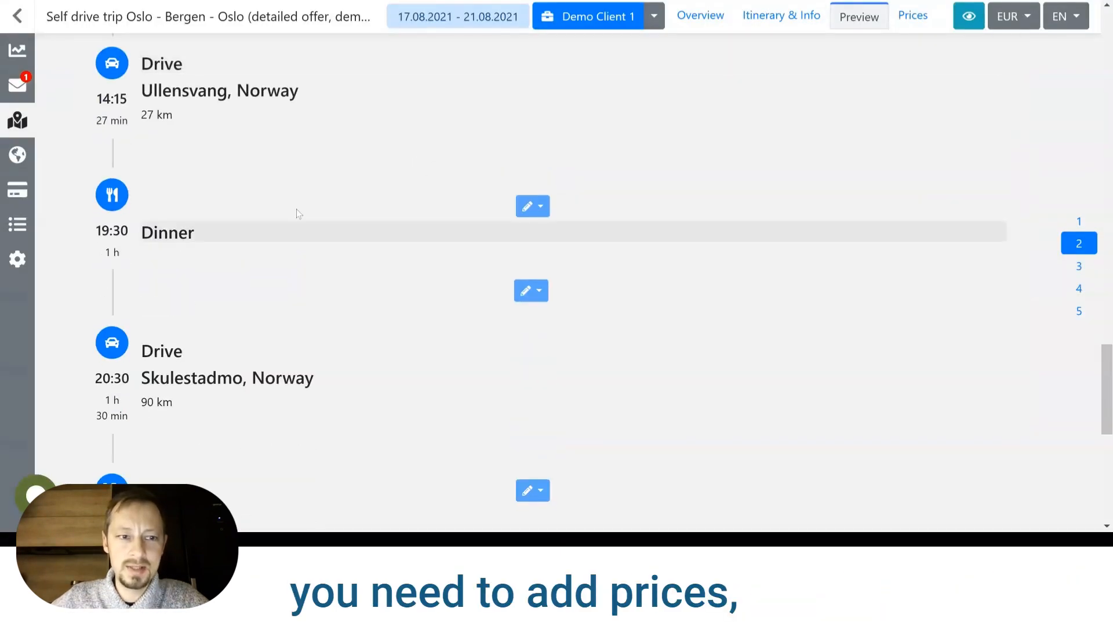
{"action": "left_click", "coordinate": [544, 208]}
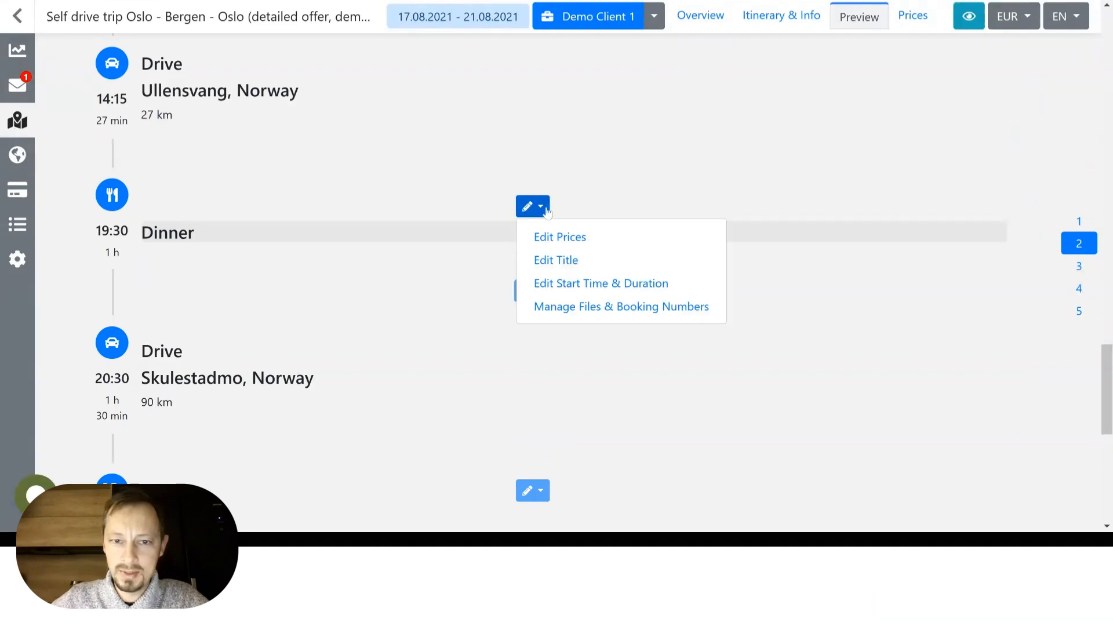
{"action": "left_click", "coordinate": [562, 243]}
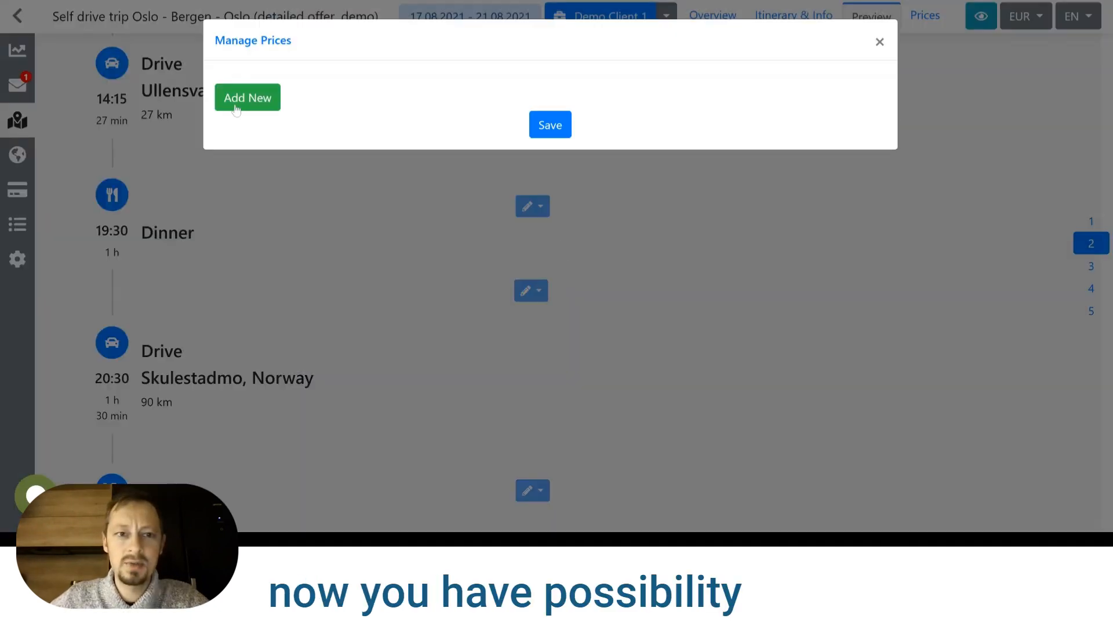
{"action": "left_click", "coordinate": [240, 102]}
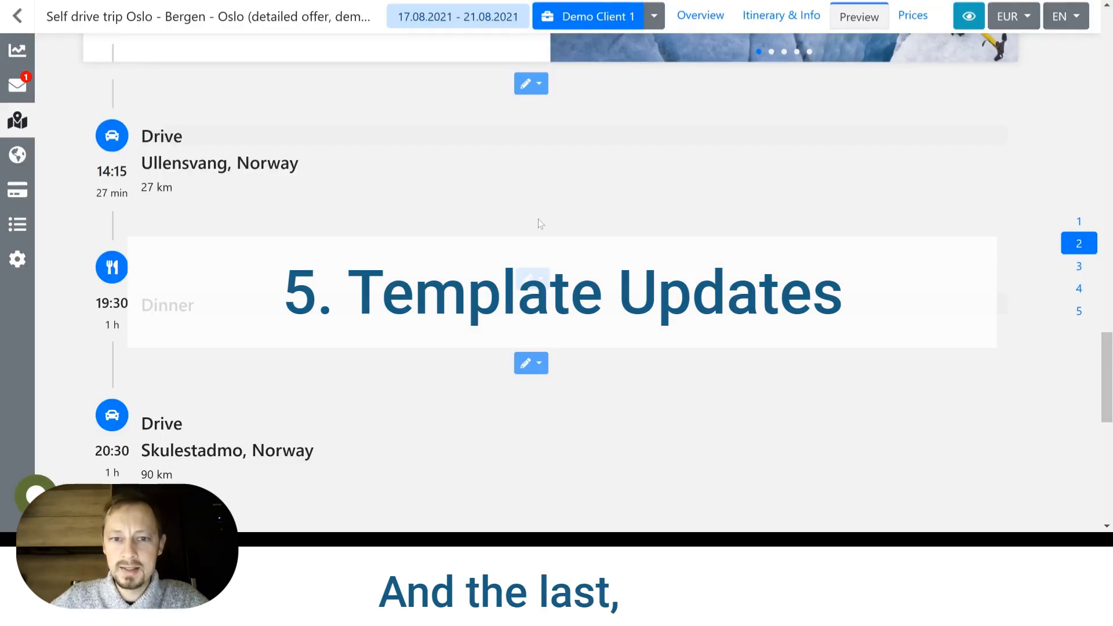
Open the blue ice walk's template element in the library and look through its general details.
{"action": "scroll", "coordinate": [538, 218], "scroll_direction": "up", "scroll_amount": 8}
{"action": "left_click", "coordinate": [537, 202]}
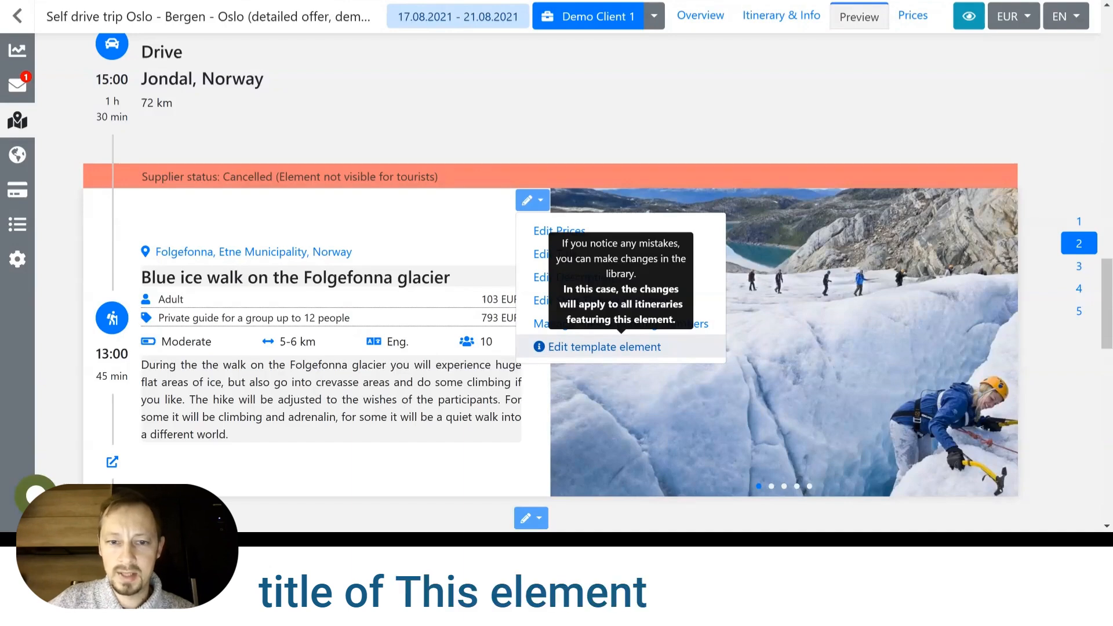
{"action": "left_click", "coordinate": [591, 351]}
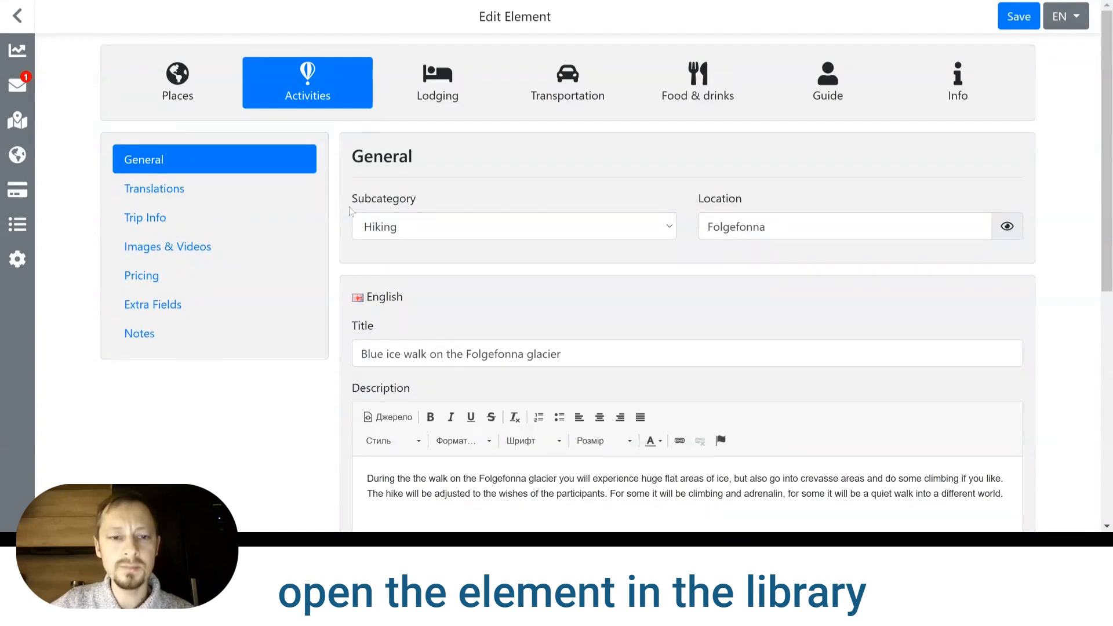
{"action": "scroll", "coordinate": [349, 210], "scroll_direction": "down", "scroll_amount": 4}
{"action": "scroll", "coordinate": [349, 212], "scroll_direction": "up", "scroll_amount": 4}
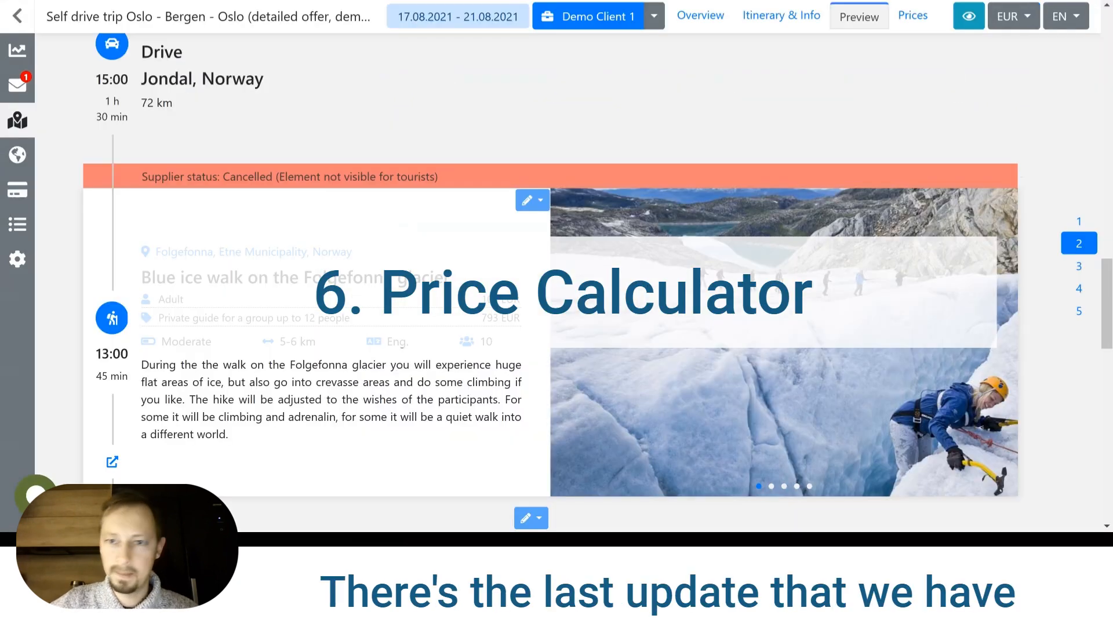
Go to the trip's prices and examine the trip price summary and the daily supplier items through Day 4.
{"action": "scroll", "coordinate": [875, 142], "scroll_direction": "up", "scroll_amount": 3}
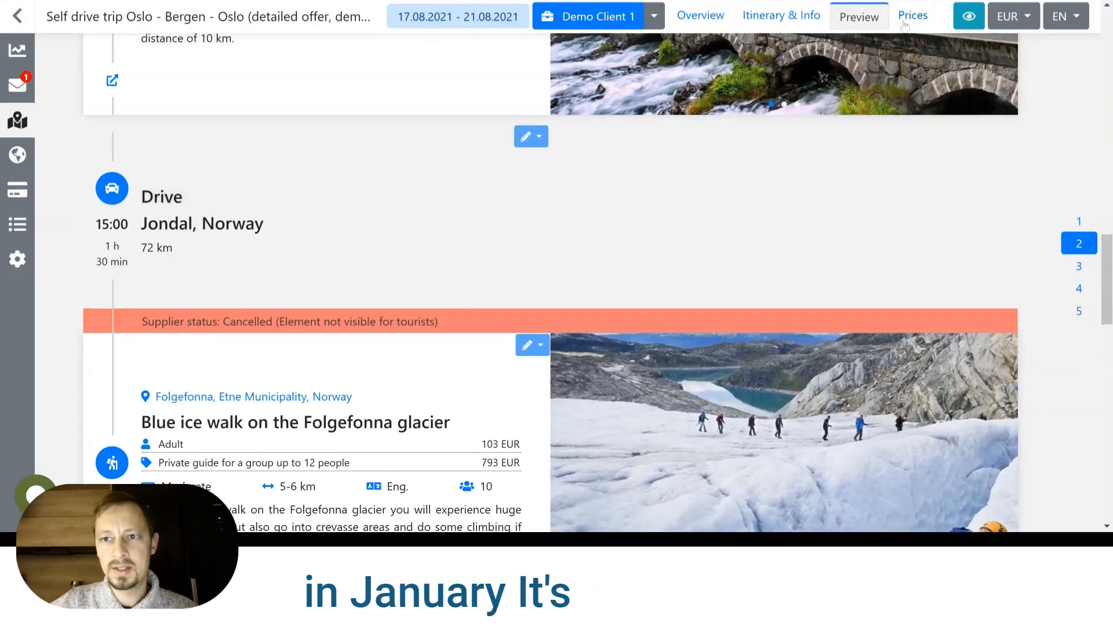
{"action": "left_click", "coordinate": [904, 22]}
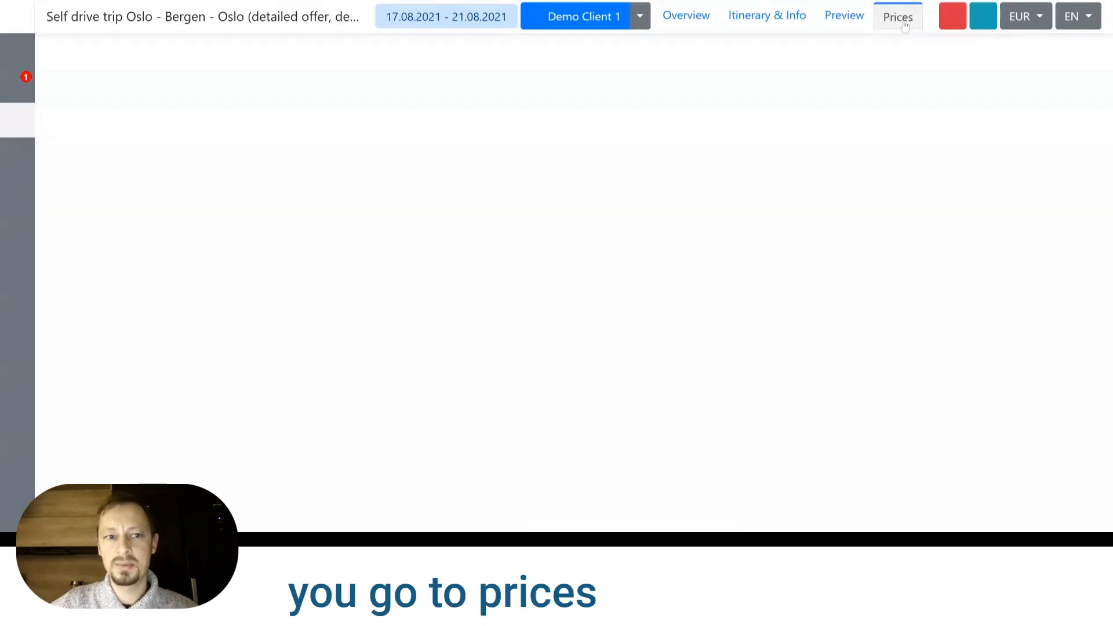
{"action": "scroll", "coordinate": [730, 118], "scroll_direction": "down", "scroll_amount": 4}
{"action": "scroll", "coordinate": [837, 238], "scroll_direction": "up", "scroll_amount": 20}
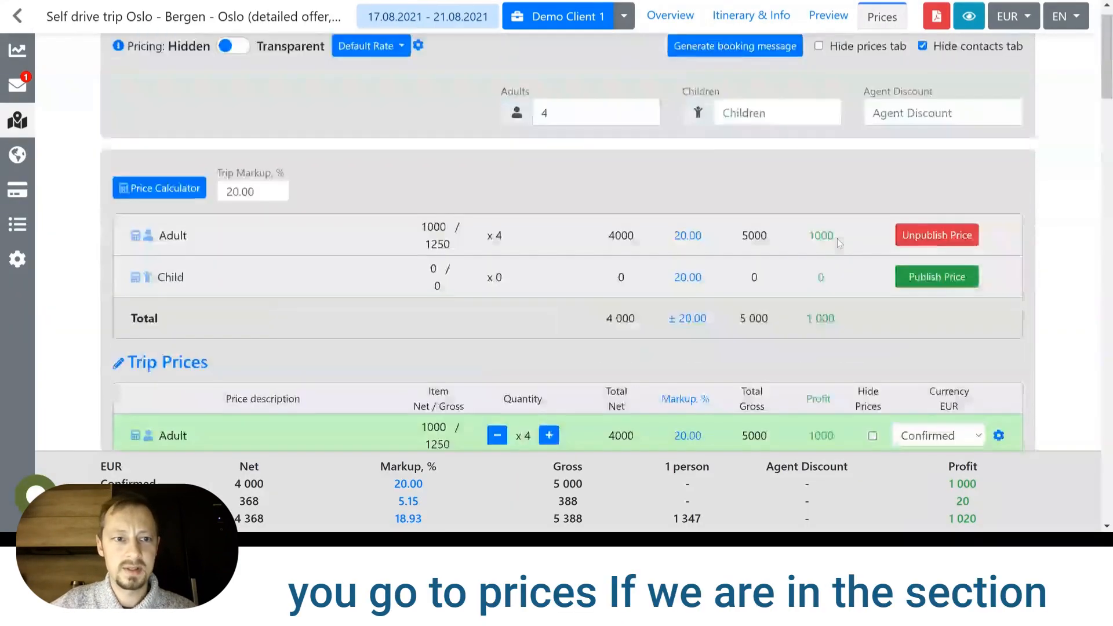
{"action": "mouse_move", "coordinate": [118, 68]}
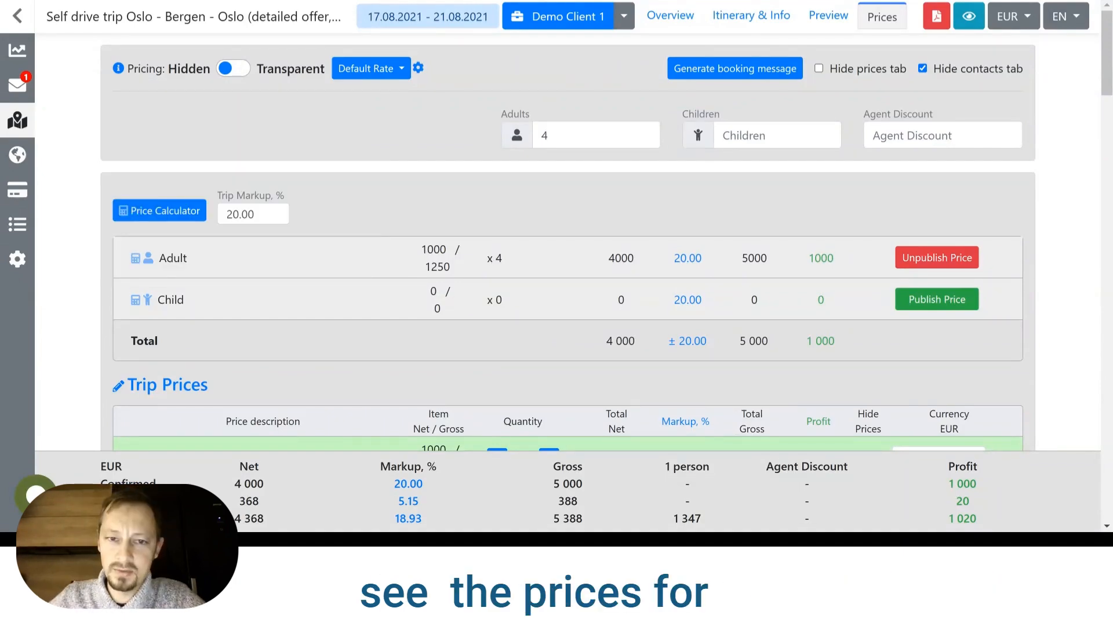
{"action": "scroll", "coordinate": [494, 163], "scroll_direction": "down", "scroll_amount": 2}
{"action": "scroll", "coordinate": [494, 162], "scroll_direction": "down", "scroll_amount": 10}
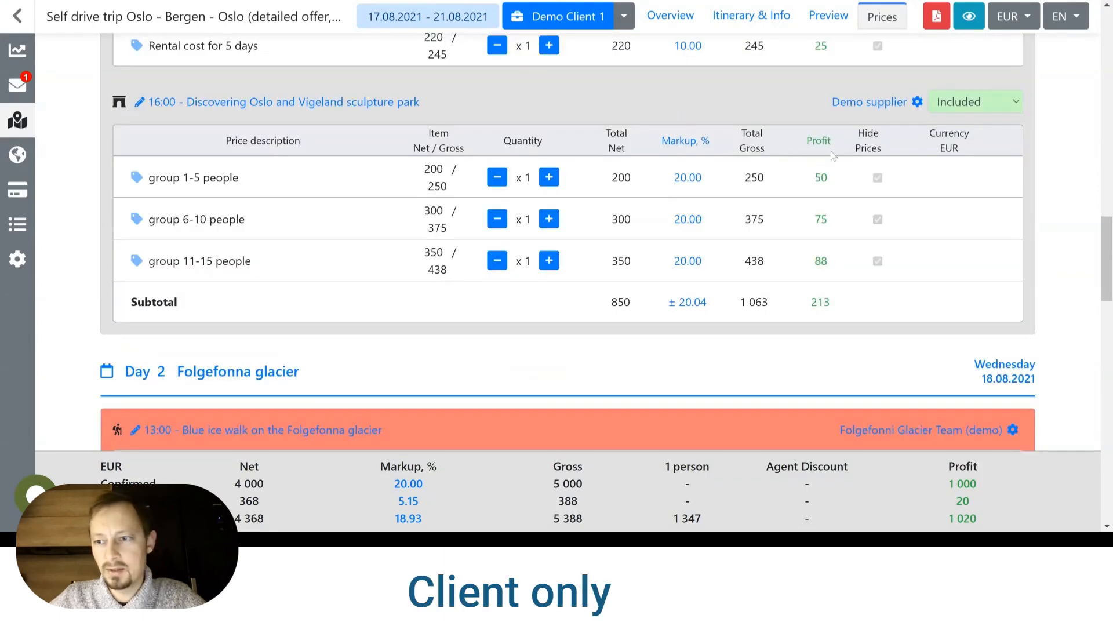
{"action": "scroll", "coordinate": [567, 257], "scroll_direction": "down", "scroll_amount": 6}
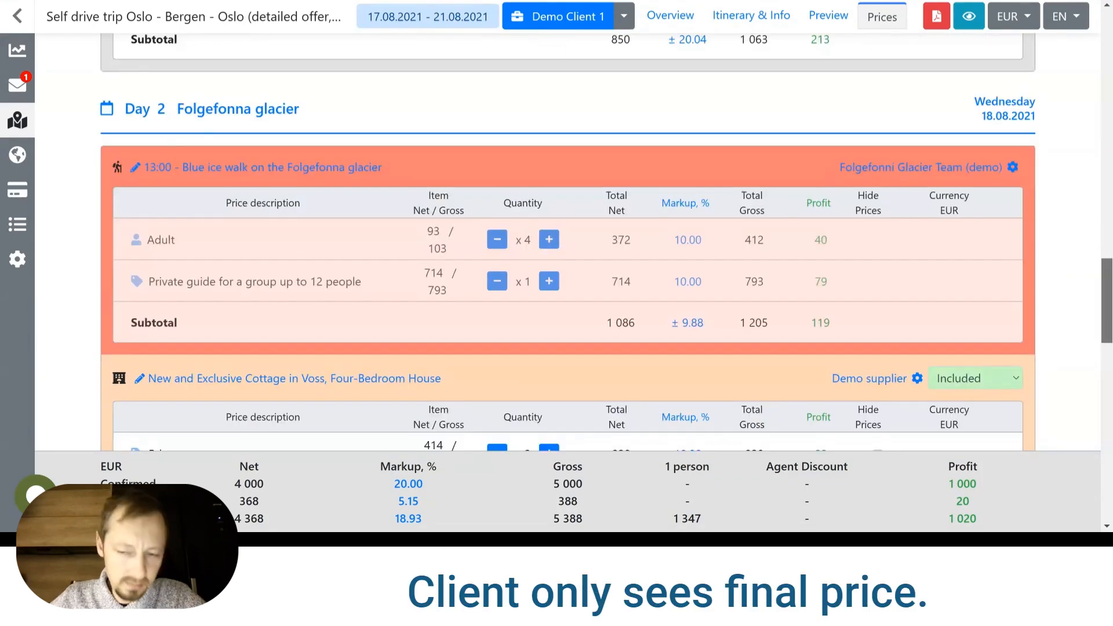
{"action": "scroll", "coordinate": [934, 356], "scroll_direction": "down", "scroll_amount": 15}
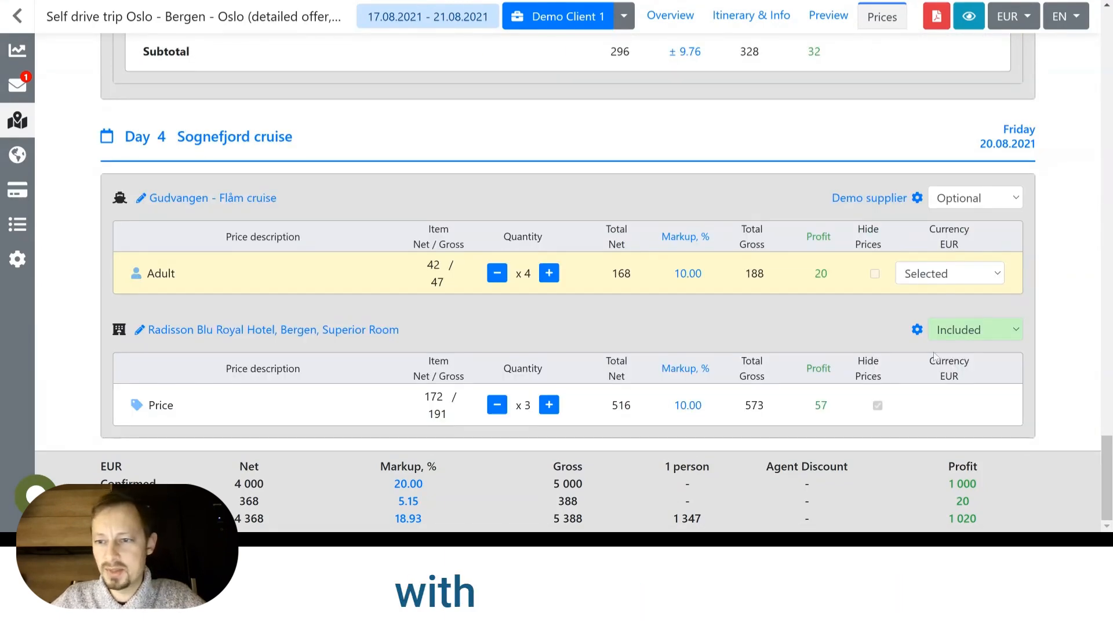
{"action": "scroll", "coordinate": [1108, 446], "scroll_direction": "up", "scroll_amount": 20}
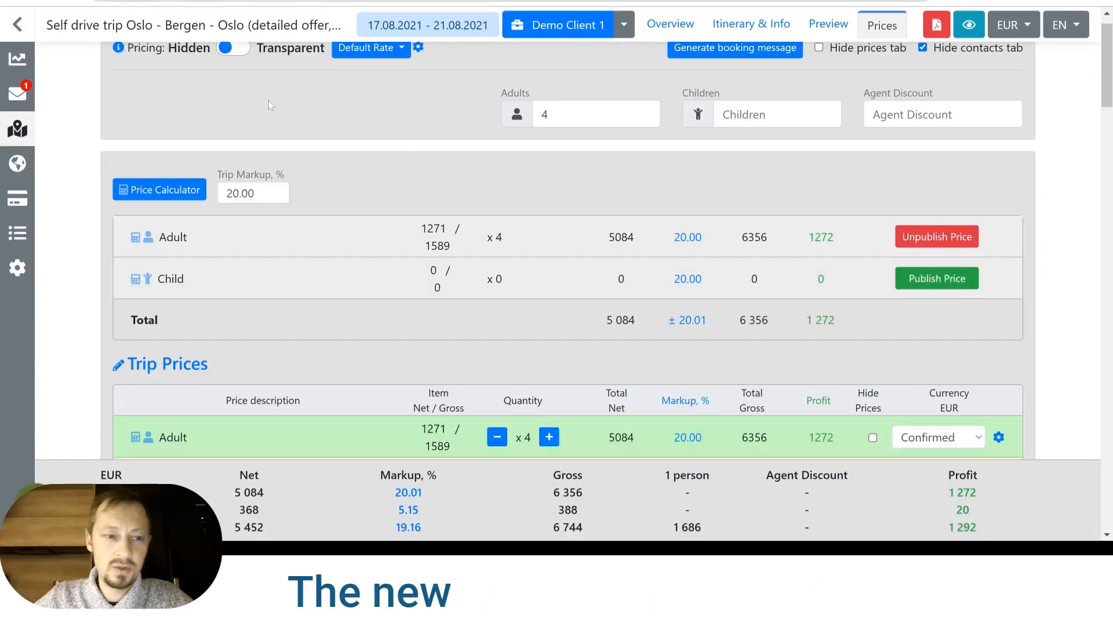
Open the Price Calculator and check which services are included and in what quantity.
{"action": "left_click", "coordinate": [155, 191]}
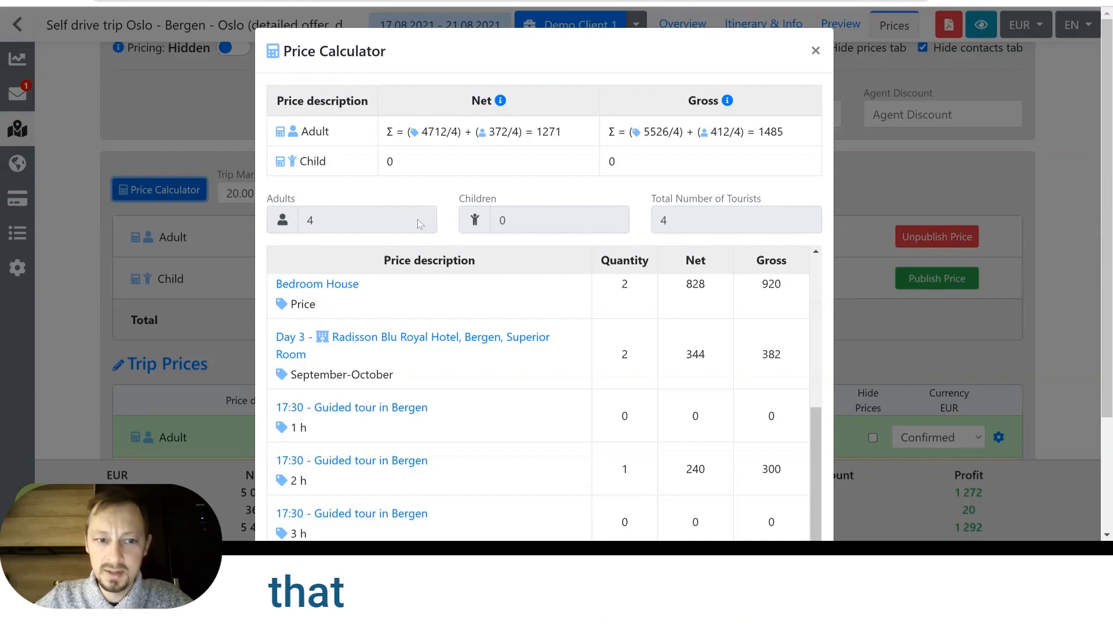
{"action": "scroll", "coordinate": [427, 231], "scroll_direction": "down", "scroll_amount": 1}
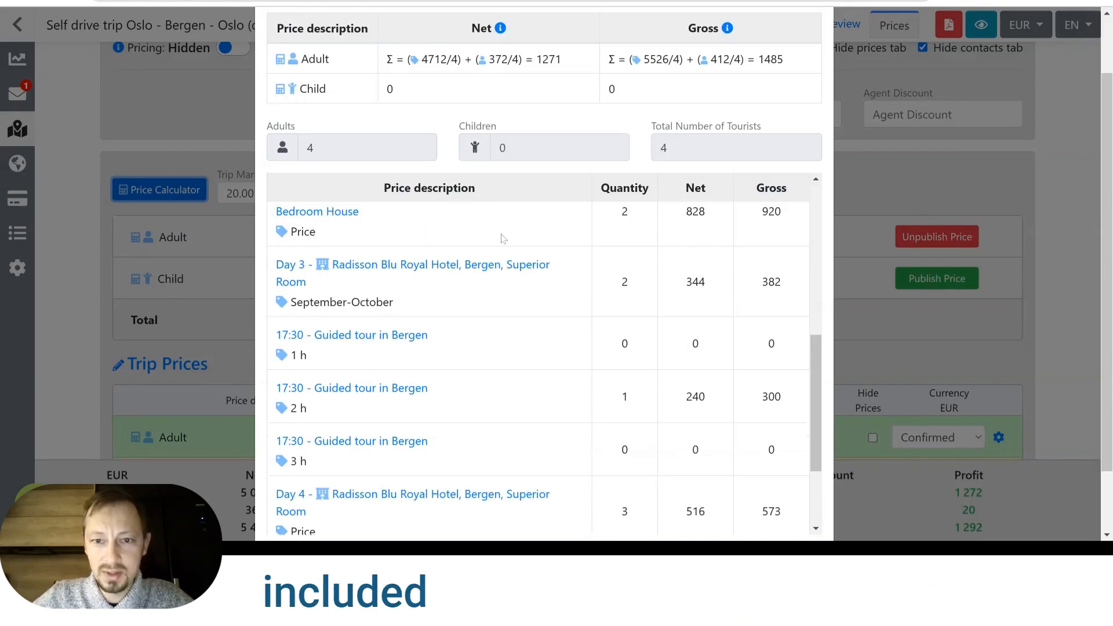
{"action": "scroll", "coordinate": [582, 278], "scroll_direction": "up", "scroll_amount": 2}
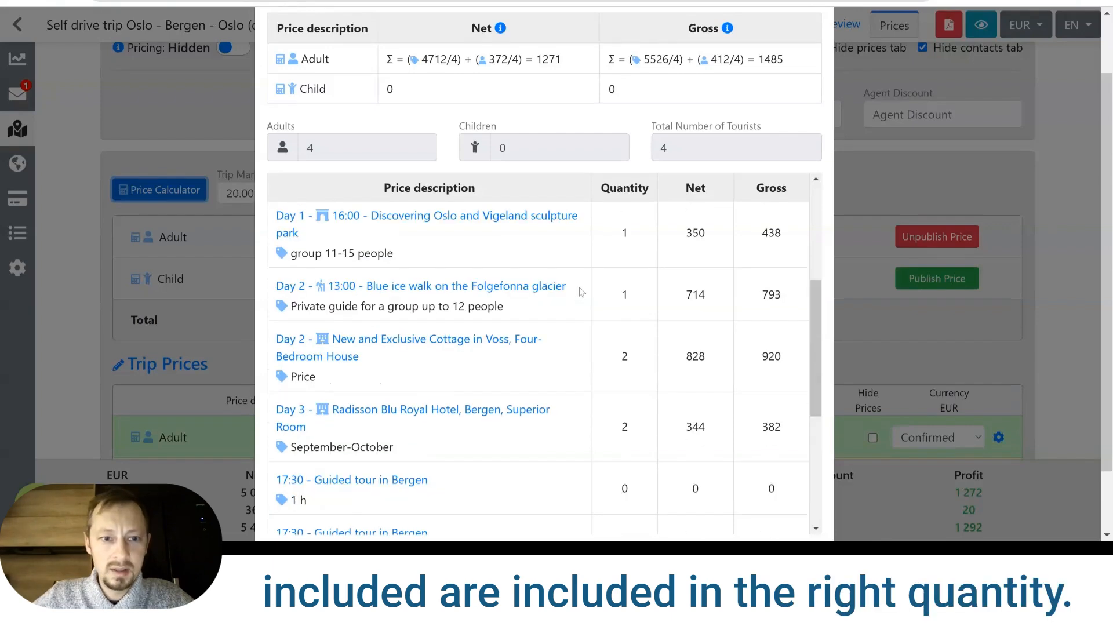
{"action": "scroll", "coordinate": [582, 287], "scroll_direction": "up", "scroll_amount": 1}
{"action": "scroll", "coordinate": [582, 277], "scroll_direction": "up", "scroll_amount": 4}
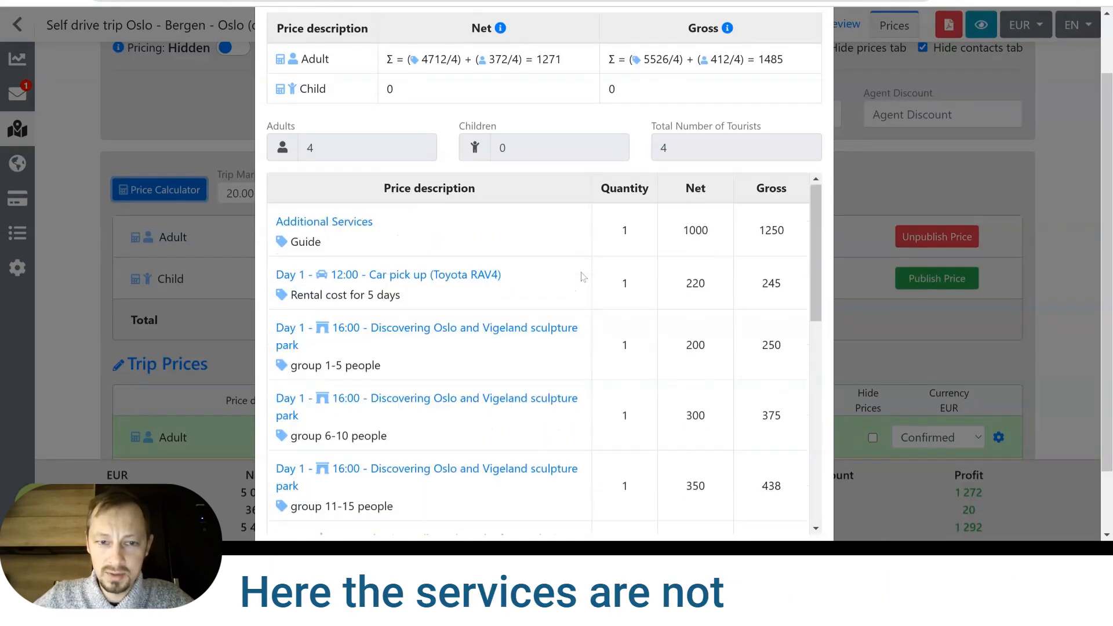
Examine the group and per-person totals and the net and gross formulas in the Price Calculator, and close it.
{"action": "scroll", "coordinate": [576, 200], "scroll_direction": "down", "scroll_amount": 2}
{"action": "scroll", "coordinate": [590, 174], "scroll_direction": "down", "scroll_amount": 1}
{"action": "scroll", "coordinate": [590, 173], "scroll_direction": "up", "scroll_amount": 1}
{"action": "left_click_drag", "start_coordinate": [1107, 278], "coordinate": [1107, 284]}
{"action": "scroll", "coordinate": [537, 278], "scroll_direction": "down", "scroll_amount": 10}
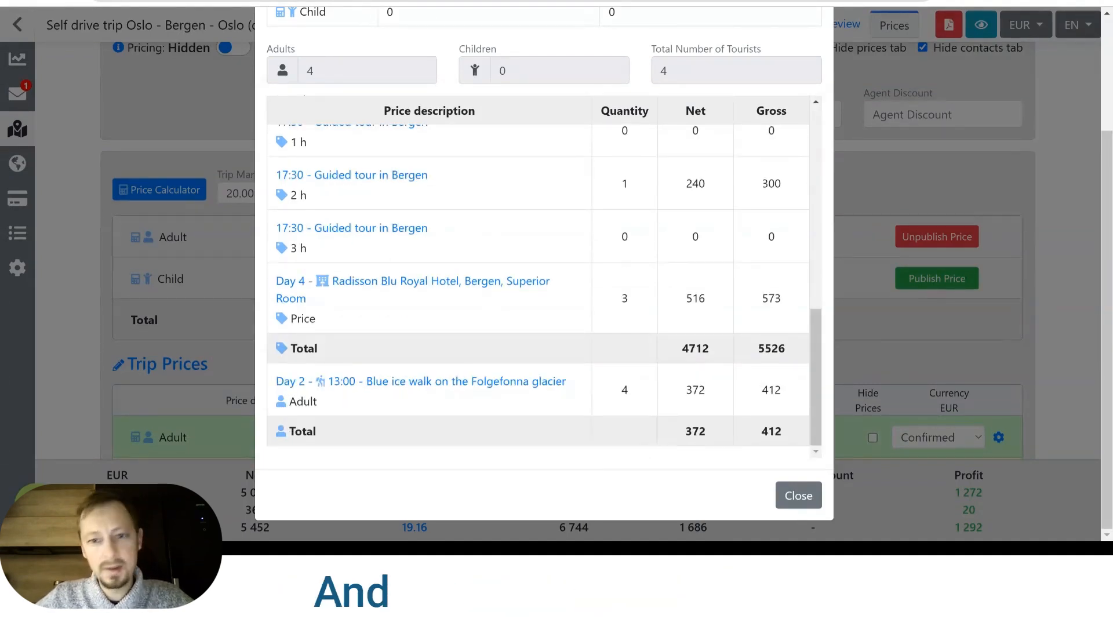
{"action": "scroll", "coordinate": [569, 330], "scroll_direction": "up", "scroll_amount": 15}
{"action": "scroll", "coordinate": [641, 185], "scroll_direction": "up", "scroll_amount": 3}
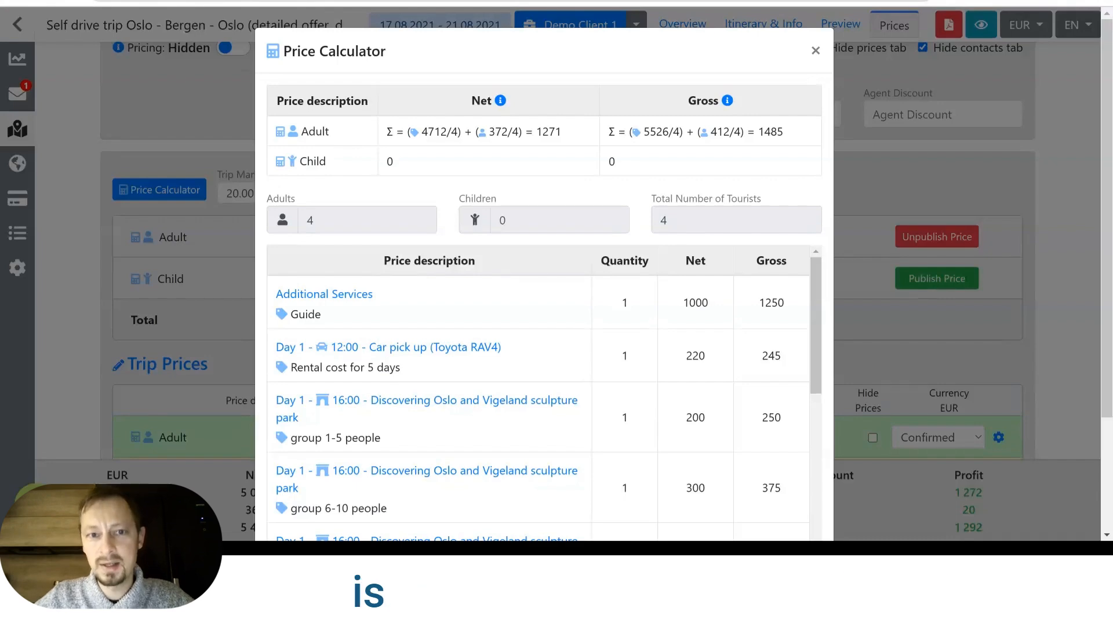
{"action": "left_click", "coordinate": [817, 55]}
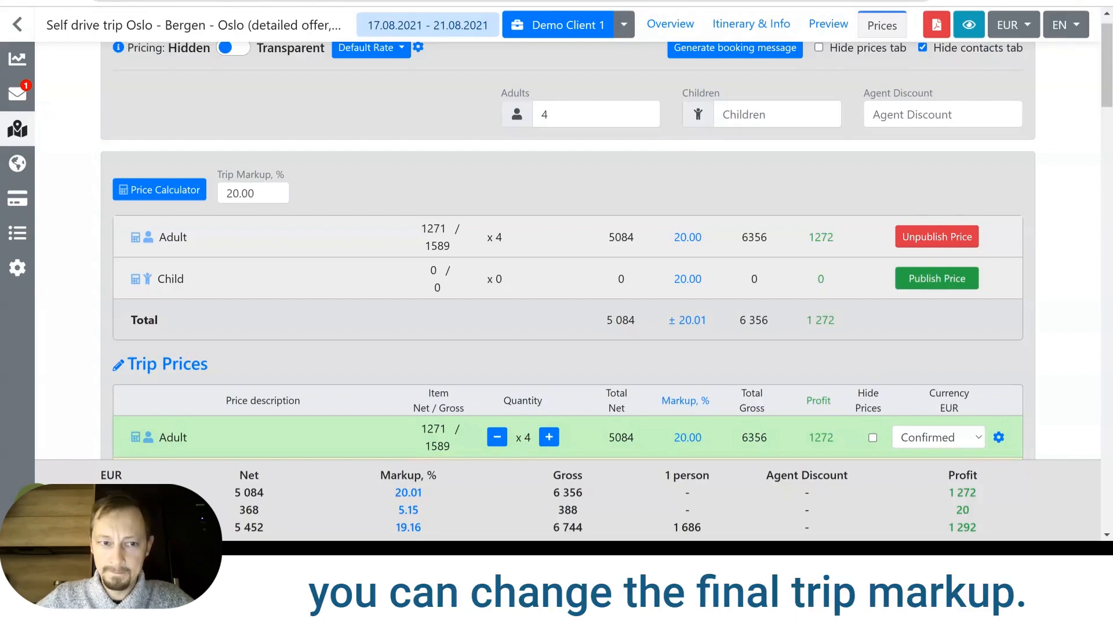
Set the trip markup to 25% and check the adult prices in the trip prices.
{"action": "scroll", "coordinate": [568, 249], "scroll_direction": "down", "scroll_amount": 3}
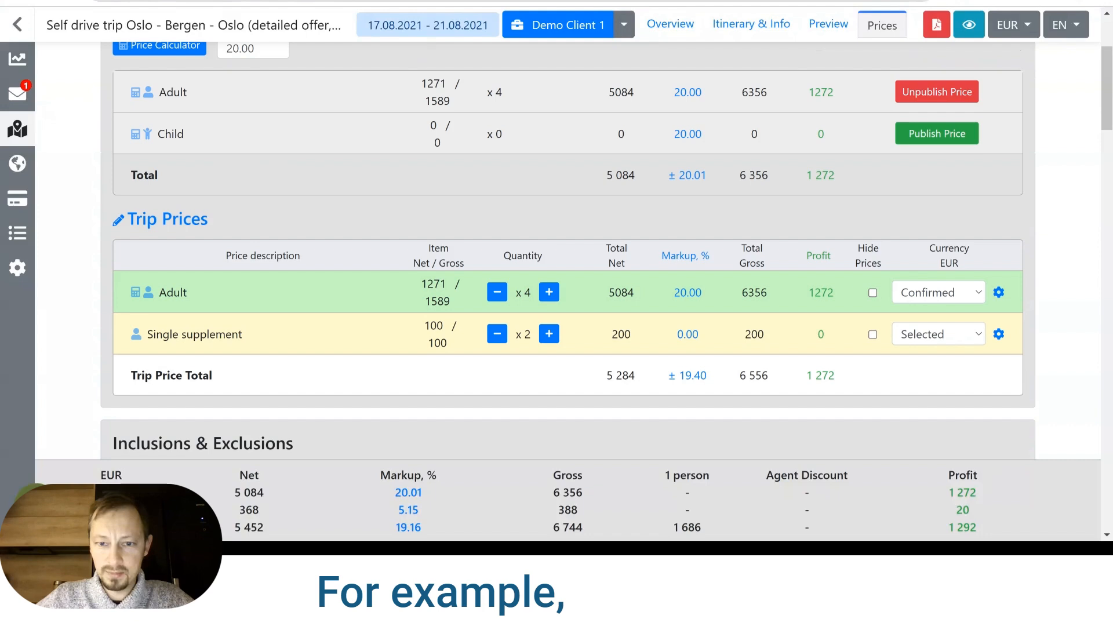
{"action": "scroll", "coordinate": [249, 196], "scroll_direction": "up", "scroll_amount": 3}
{"action": "double_click", "coordinate": [237, 193]}
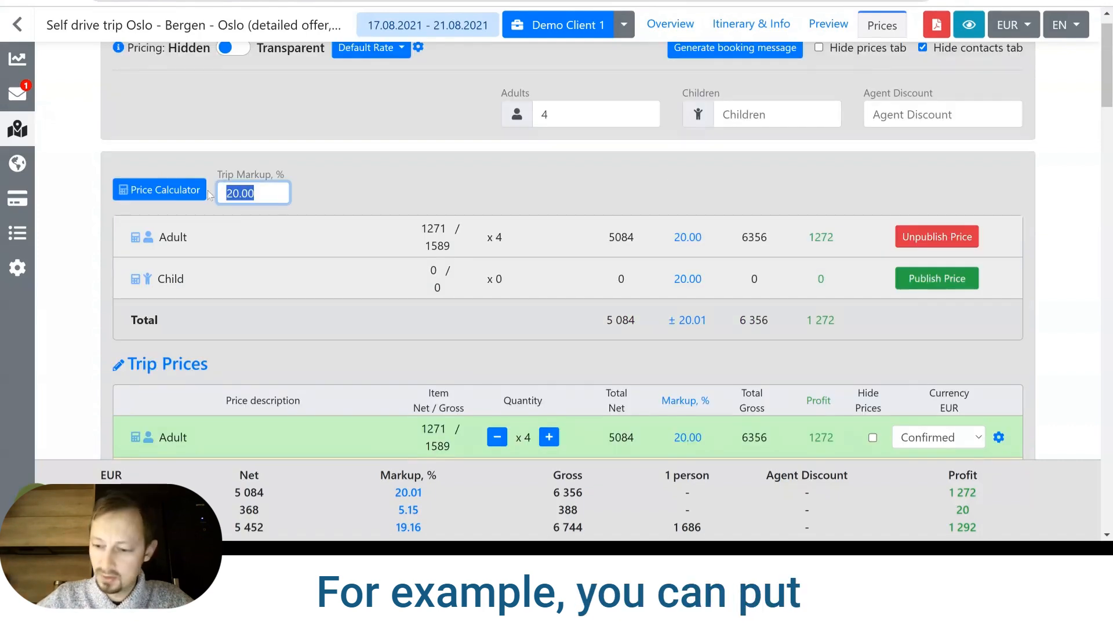
{"action": "type", "text": "25"}
{"action": "left_click", "coordinate": [332, 167]}
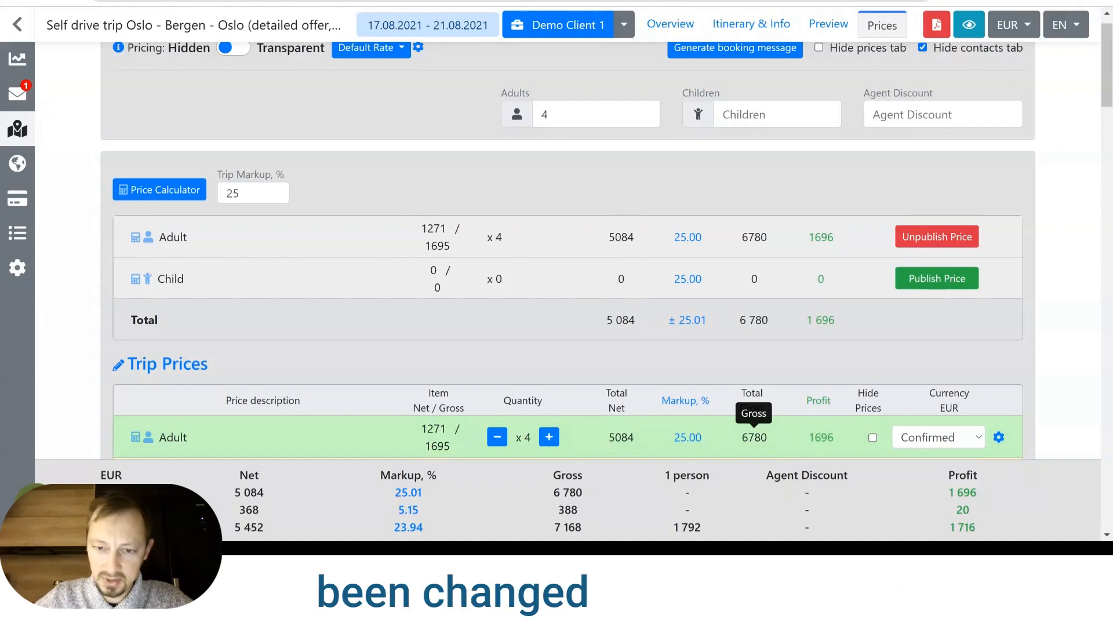
{"action": "scroll", "coordinate": [755, 400], "scroll_direction": "down", "scroll_amount": 1}
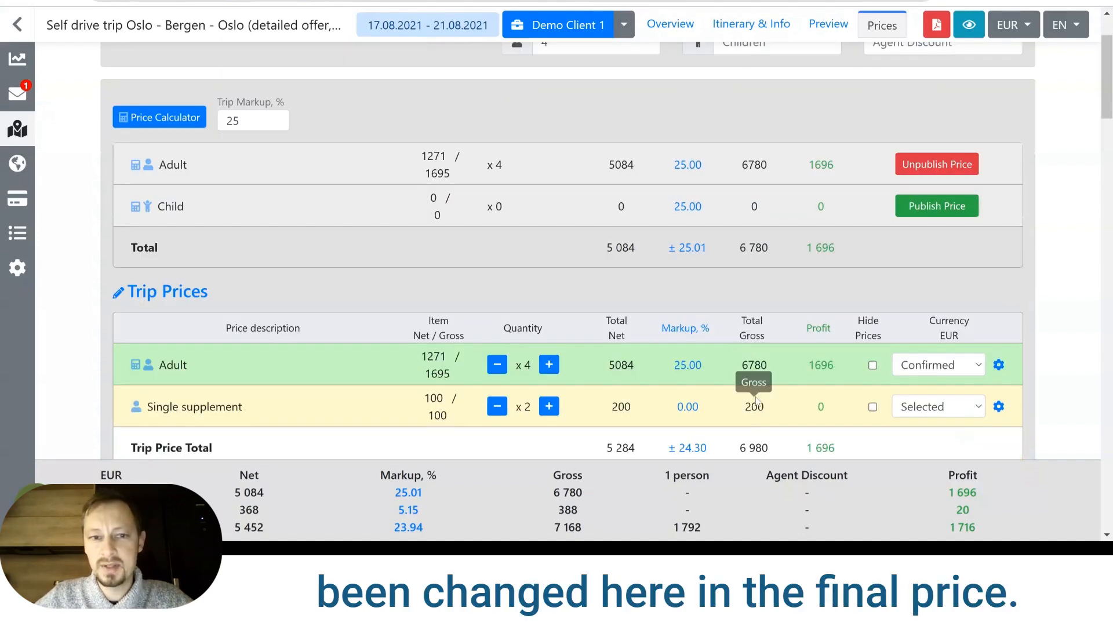
Clear the trip markup and review the markups in the additional services, the Day 1 and Day 2 items and the trip prices.
{"action": "scroll", "coordinate": [755, 400], "scroll_direction": "up", "scroll_amount": 2}
{"action": "left_click", "coordinate": [253, 221]}
{"action": "key", "text": "BackSpace"}
{"action": "key", "text": "BackSpace"}
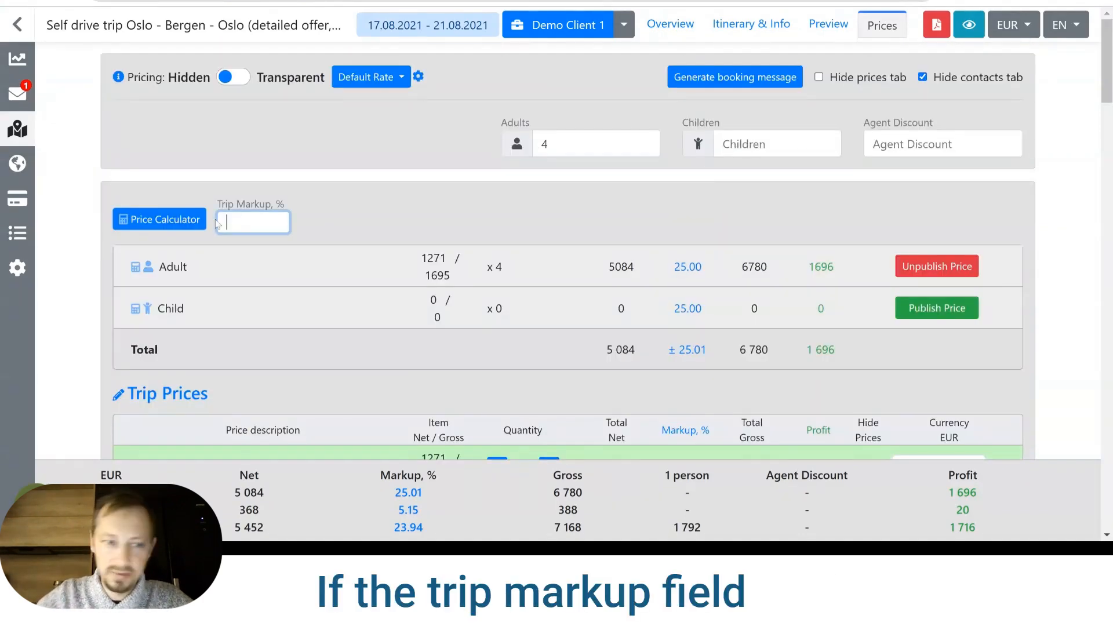
{"action": "left_click", "coordinate": [383, 209]}
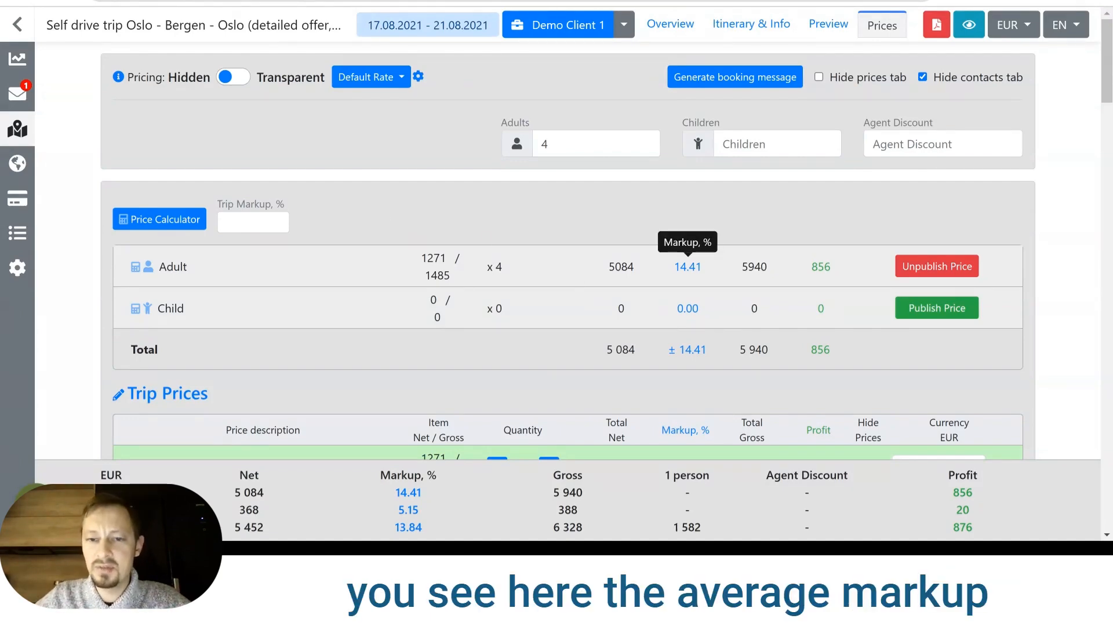
{"action": "scroll", "coordinate": [696, 267], "scroll_direction": "down", "scroll_amount": 10}
{"action": "scroll", "coordinate": [698, 268], "scroll_direction": "down", "scroll_amount": 12}
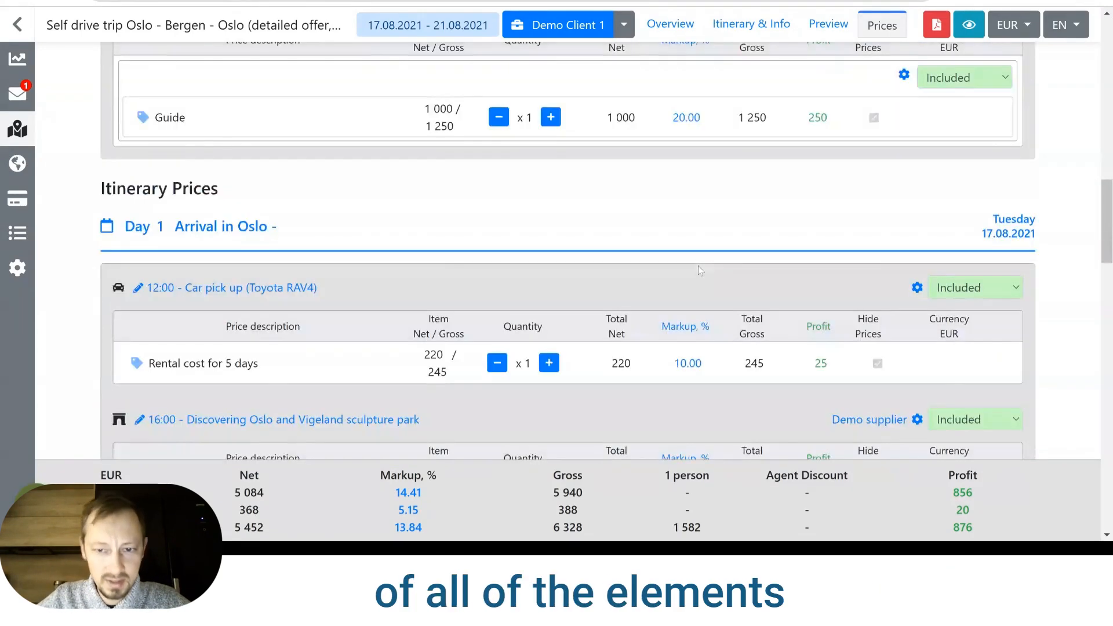
{"action": "scroll", "coordinate": [672, 272], "scroll_direction": "down", "scroll_amount": 15}
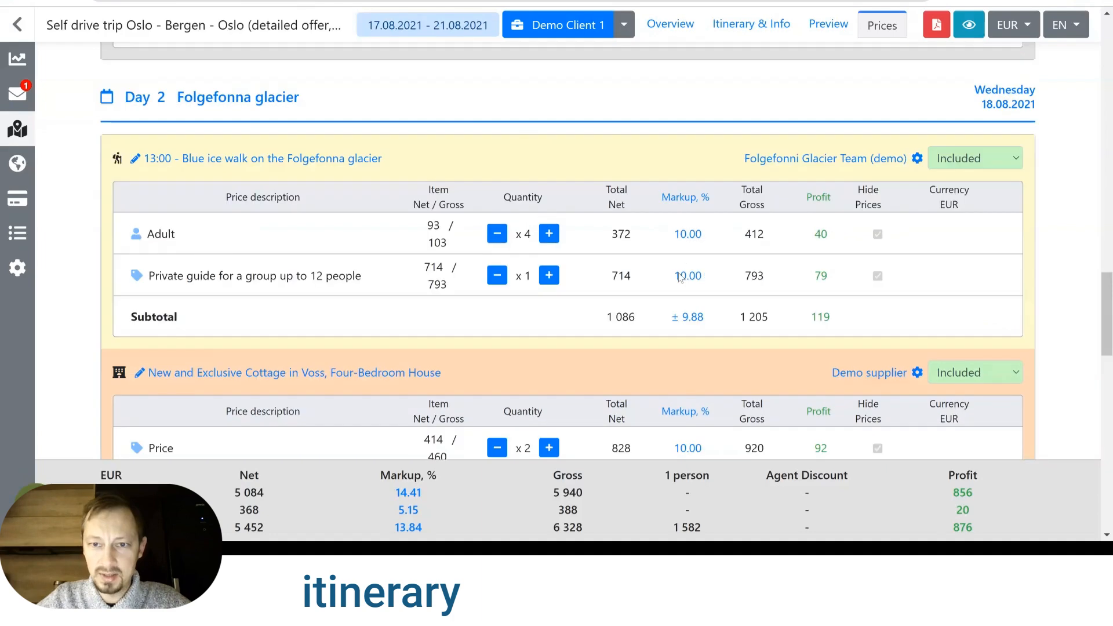
{"action": "scroll", "coordinate": [679, 279], "scroll_direction": "up", "scroll_amount": 20}
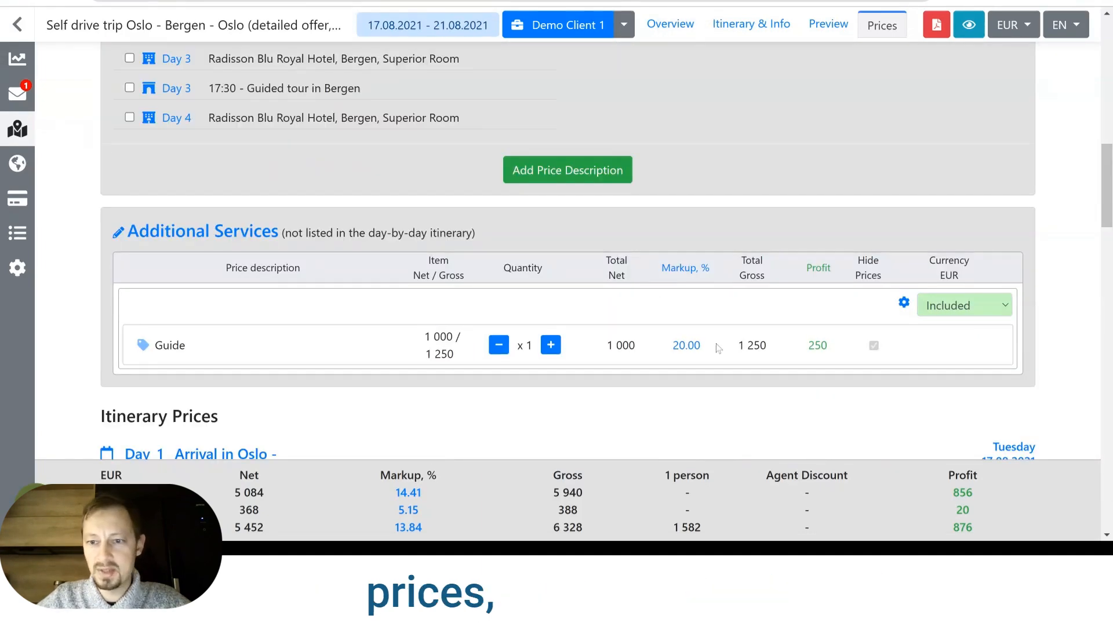
{"action": "scroll", "coordinate": [710, 320], "scroll_direction": "up", "scroll_amount": 5}
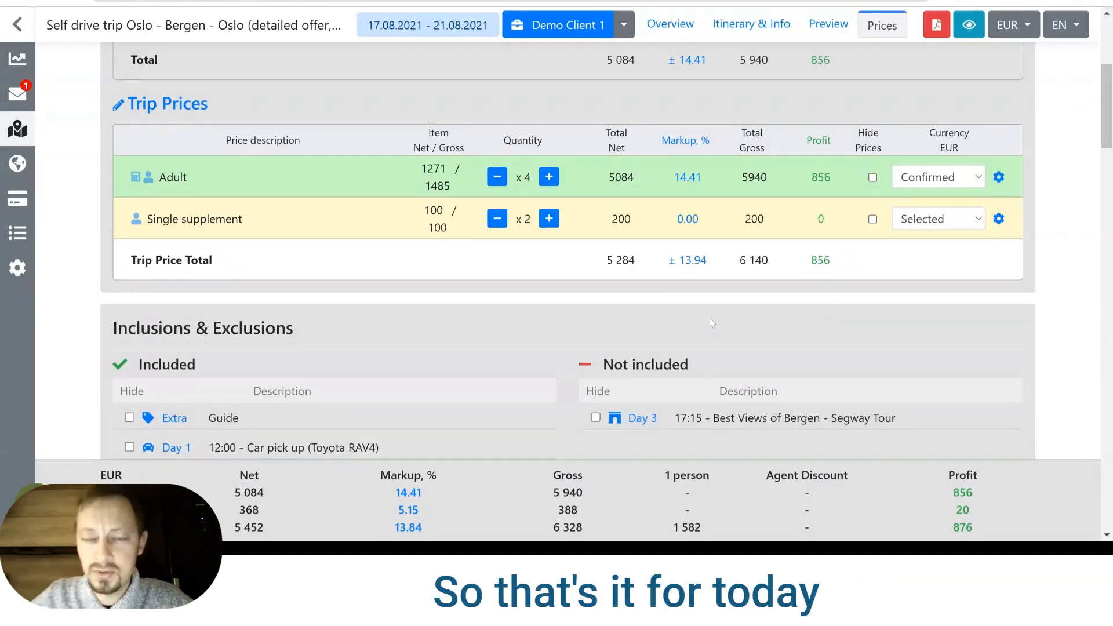